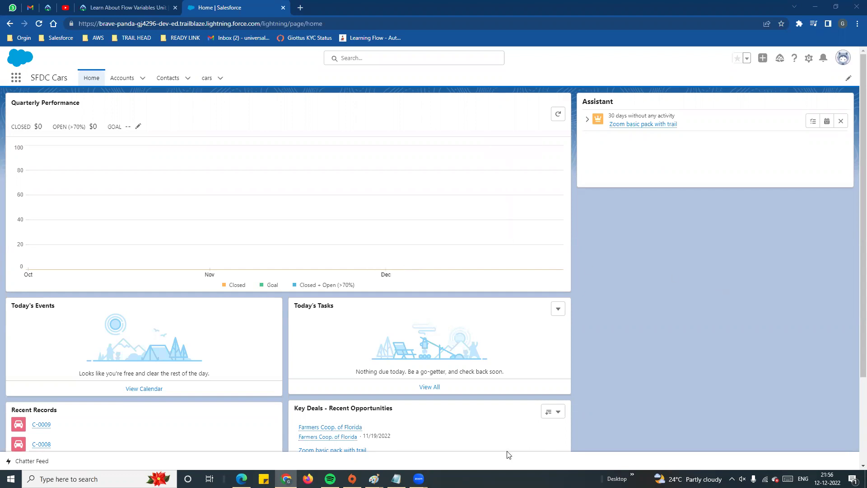
Step: Switch to Notepad and review the notes on field dependencies, including which field types can be controlling or dependent
{"action": "left_click", "coordinate": [396, 479]}
{"action": "left_click_drag", "start_coordinate": [514, 165], "coordinate": [518, 166]}
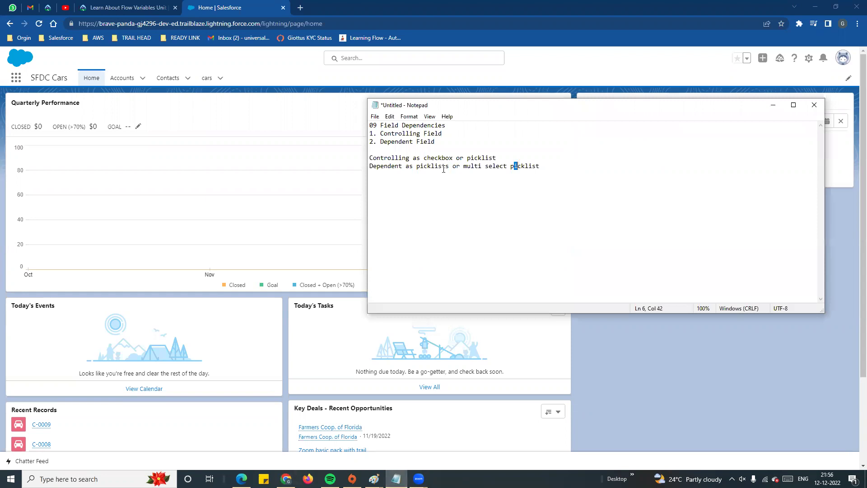
{"action": "left_click_drag", "start_coordinate": [370, 126], "coordinate": [446, 127]}
{"action": "left_click", "coordinate": [487, 136]}
{"action": "left_click", "coordinate": [321, 120]}
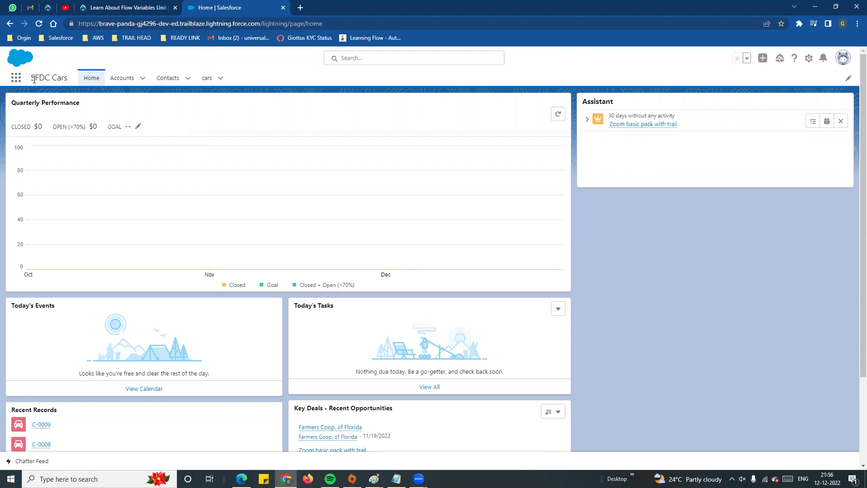
Step: Open the cars list in the SFDC Cars app and start a new car record
{"action": "left_click", "coordinate": [210, 80]}
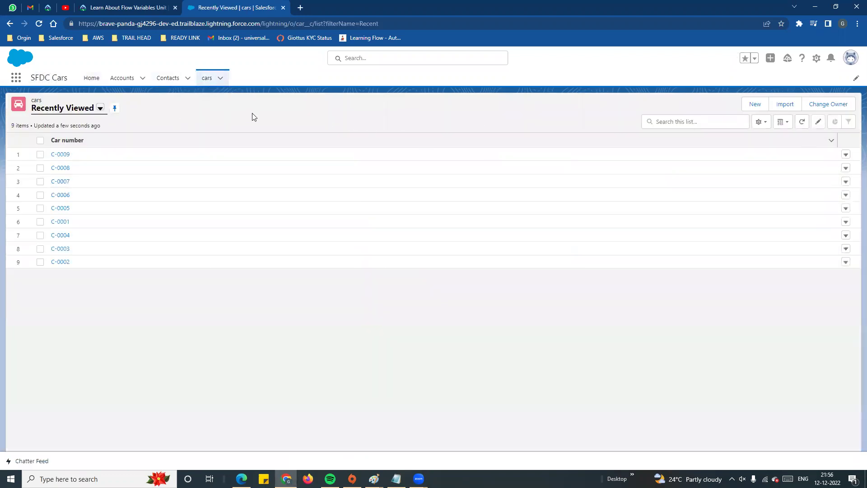
{"action": "left_click", "coordinate": [396, 479]}
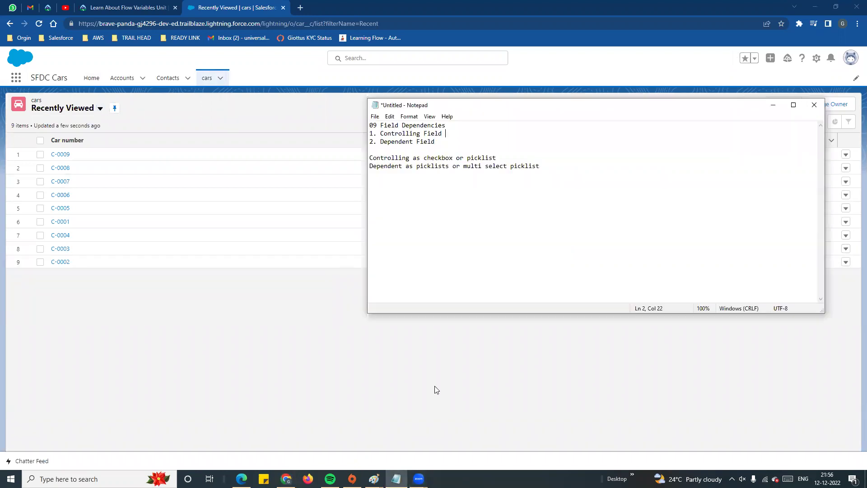
{"action": "left_click", "coordinate": [323, 121]}
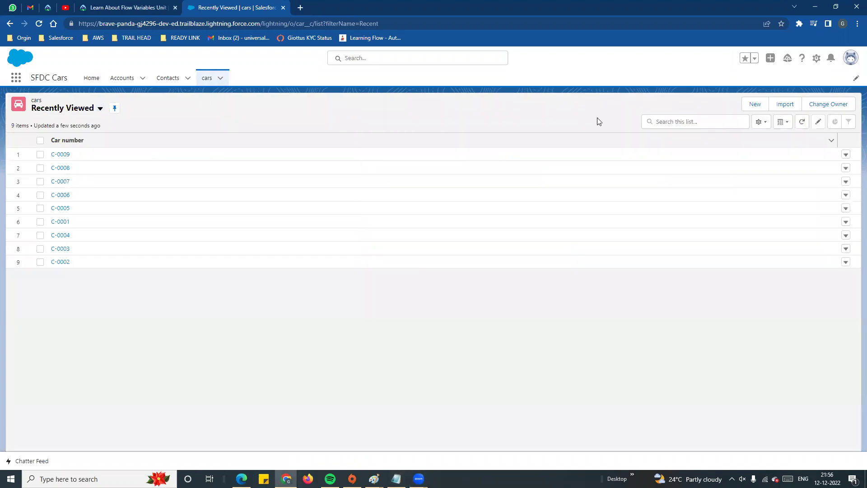
{"action": "left_click", "coordinate": [754, 106]}
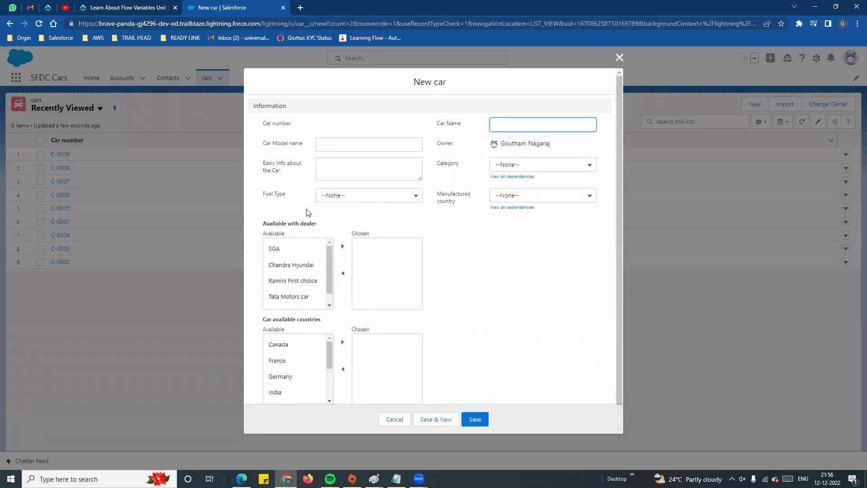
Step: Look through the Category and Manufactured country picklists on the new car form
{"action": "mouse_move", "coordinate": [332, 258]}
{"action": "left_mouse_down"}
{"action": "mouse_move", "coordinate": [332, 270]}
{"action": "mouse_move", "coordinate": [332, 259]}
{"action": "left_mouse_up"}
{"action": "left_click", "coordinate": [523, 165]}
{"action": "left_click", "coordinate": [479, 306]}
{"action": "left_click", "coordinate": [509, 199]}
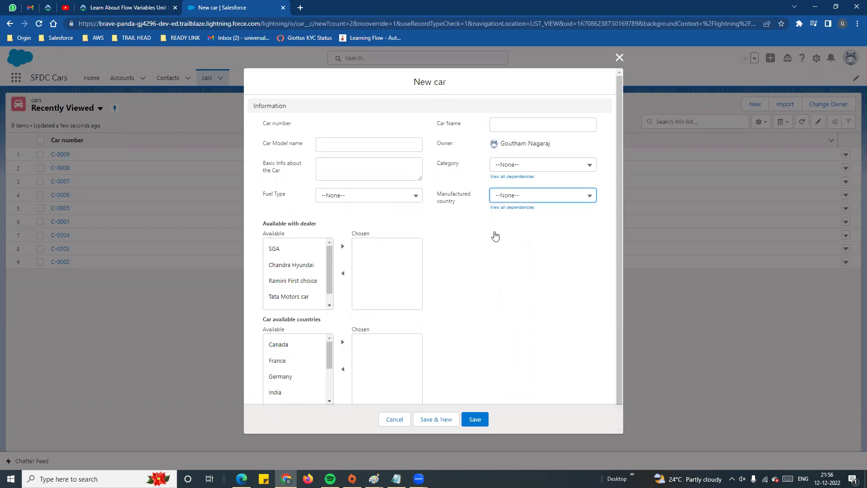
{"action": "left_click", "coordinate": [456, 247]}
Step: Review the Field Dependencies heading in the Notepad notes and return to the new car form
{"action": "left_click", "coordinate": [396, 478]}
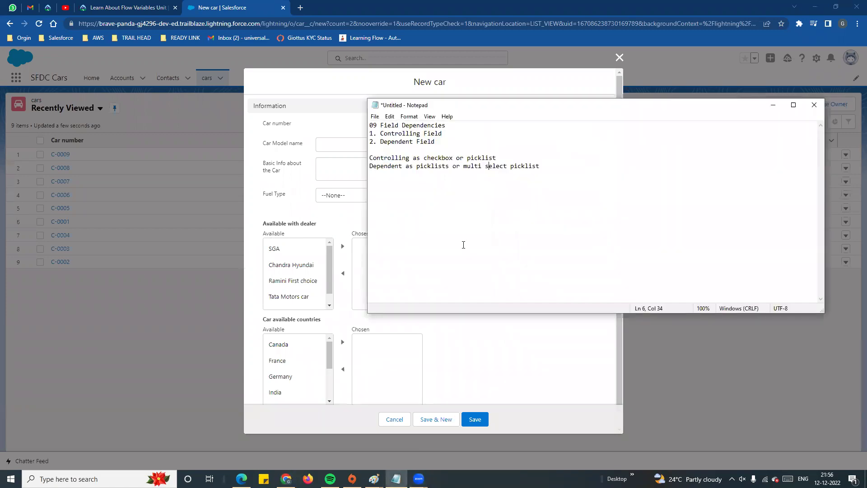
{"action": "left_click_drag", "start_coordinate": [382, 127], "coordinate": [446, 128]}
{"action": "left_click", "coordinate": [467, 134]}
{"action": "double_click", "coordinate": [413, 125]}
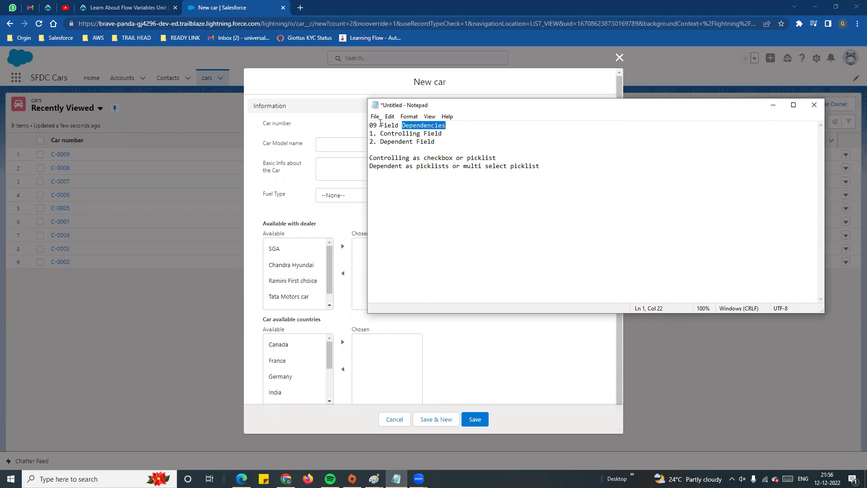
{"action": "left_click", "coordinate": [345, 112]}
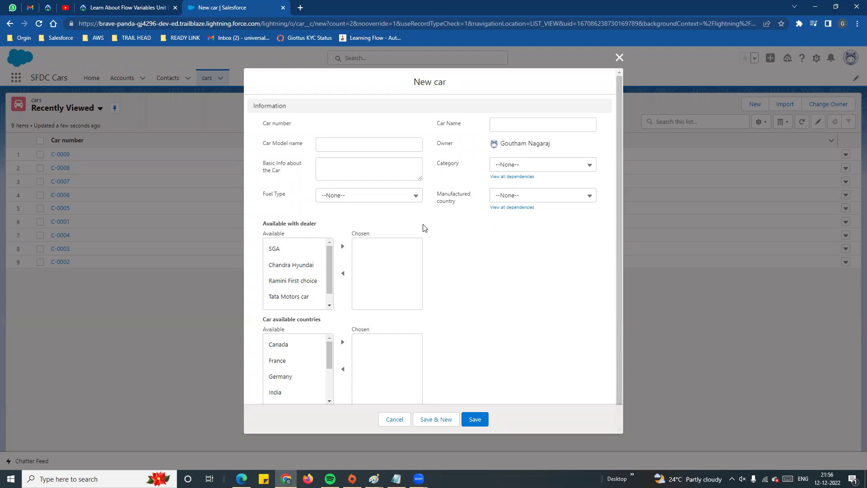
Step: Try the Category values Convertible, MUV and Sedan on the new car form, finishing with SUV
{"action": "left_click_drag", "start_coordinate": [412, 84], "coordinate": [442, 89]}
{"action": "left_click", "coordinate": [506, 164]}
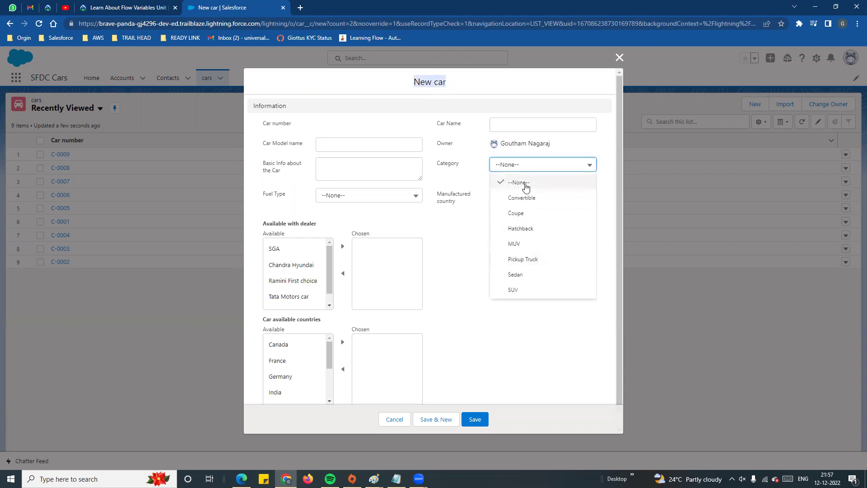
{"action": "left_click_drag", "start_coordinate": [459, 167], "coordinate": [432, 165]}
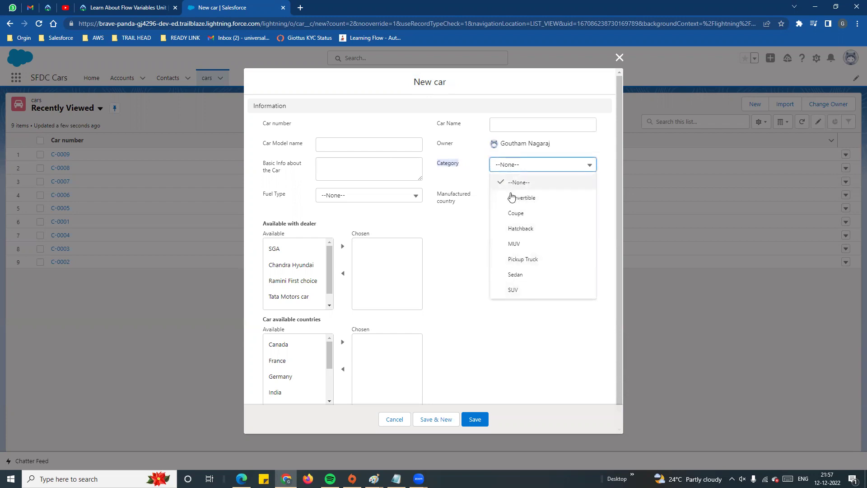
{"action": "left_click", "coordinate": [526, 197]}
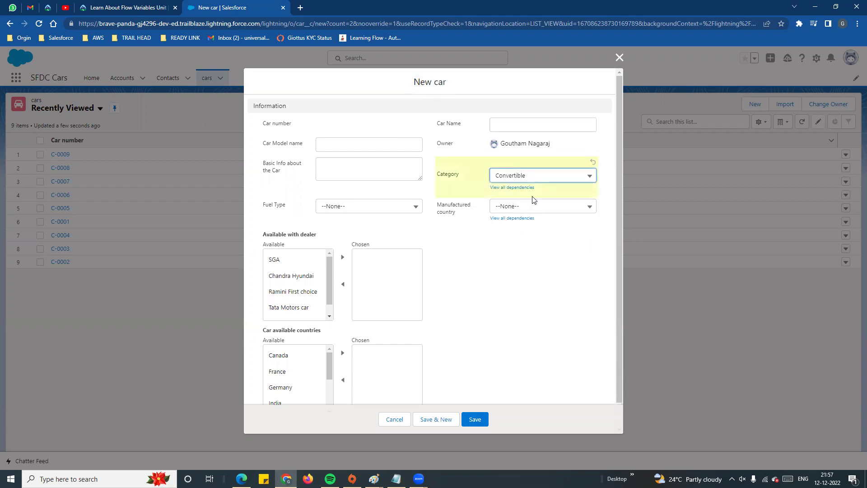
{"action": "left_click", "coordinate": [519, 174]}
{"action": "left_click", "coordinate": [517, 254]}
{"action": "left_click", "coordinate": [520, 176]}
{"action": "left_click", "coordinate": [514, 285]}
{"action": "left_click", "coordinate": [523, 178]}
{"action": "left_click", "coordinate": [520, 300]}
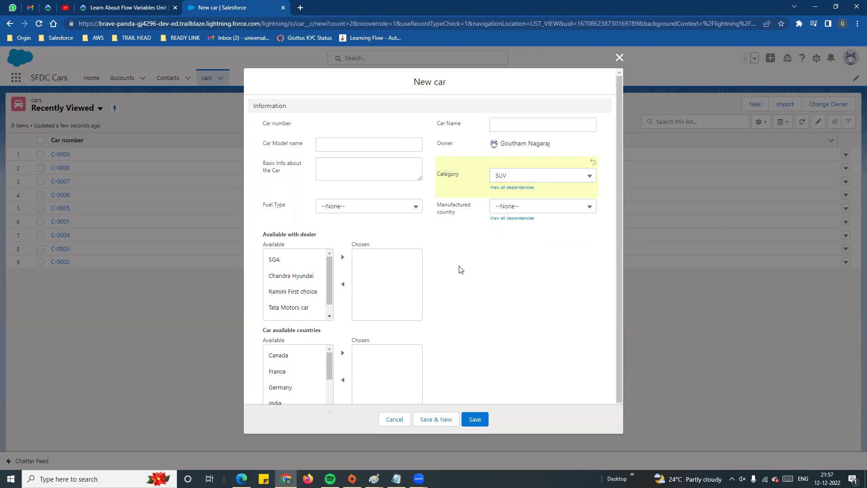
Step: Examine which Manufactured country options are offered while the Category is SUV
{"action": "left_click", "coordinate": [508, 210]}
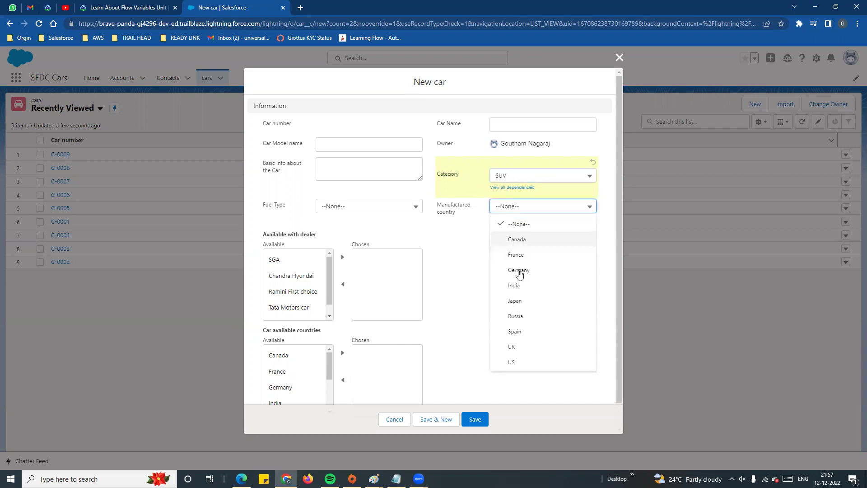
{"action": "left_click", "coordinate": [452, 273]}
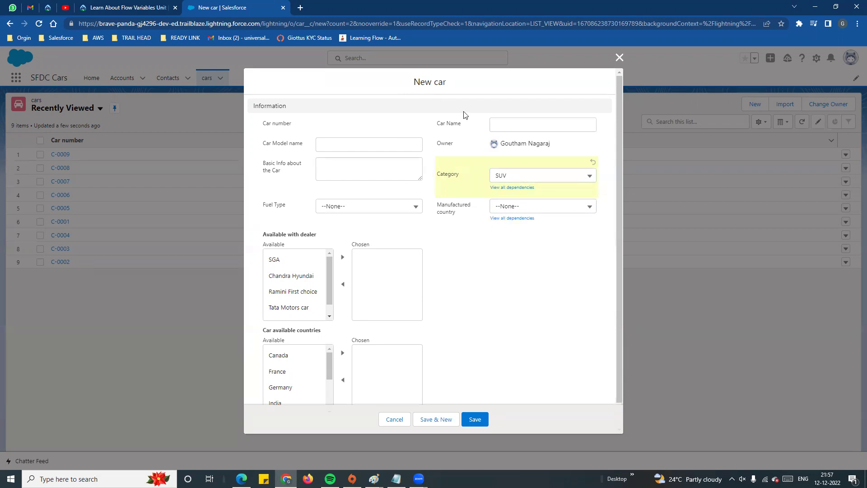
{"action": "left_click", "coordinate": [513, 176]}
{"action": "left_click", "coordinate": [517, 306]}
{"action": "left_click", "coordinate": [517, 212]}
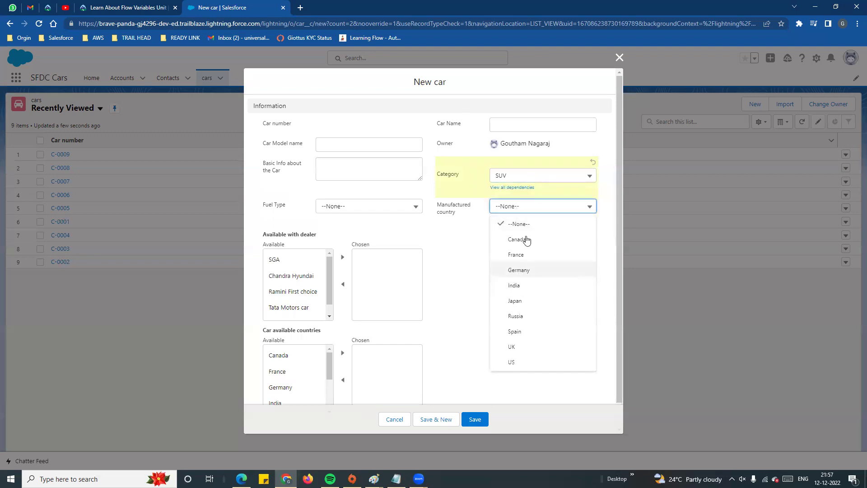
{"action": "left_click", "coordinate": [462, 263]}
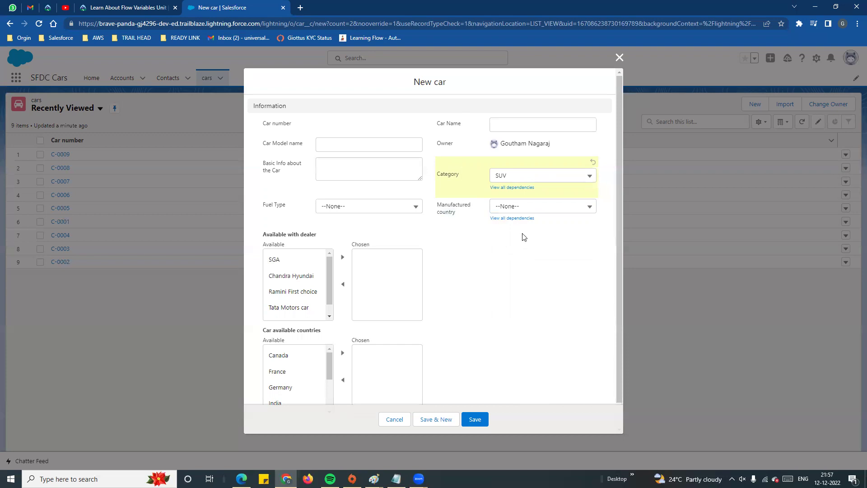
{"action": "left_click", "coordinate": [524, 208]}
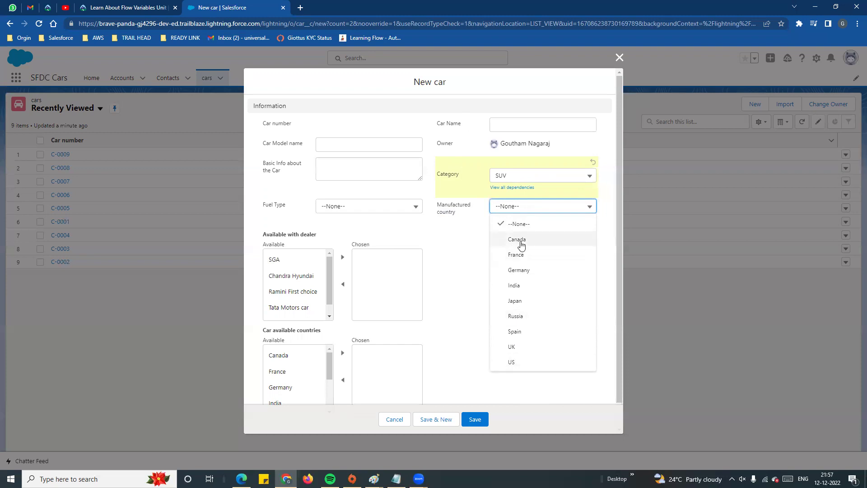
{"action": "left_click", "coordinate": [468, 272]}
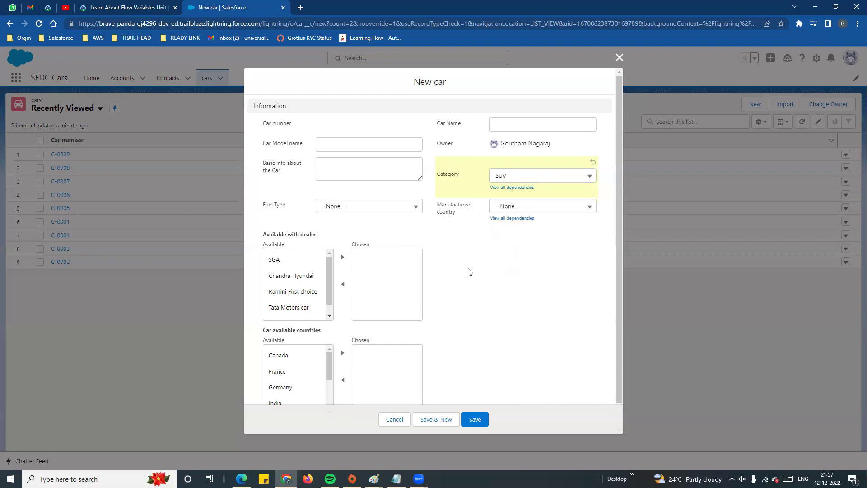
{"action": "left_click", "coordinate": [503, 179]}
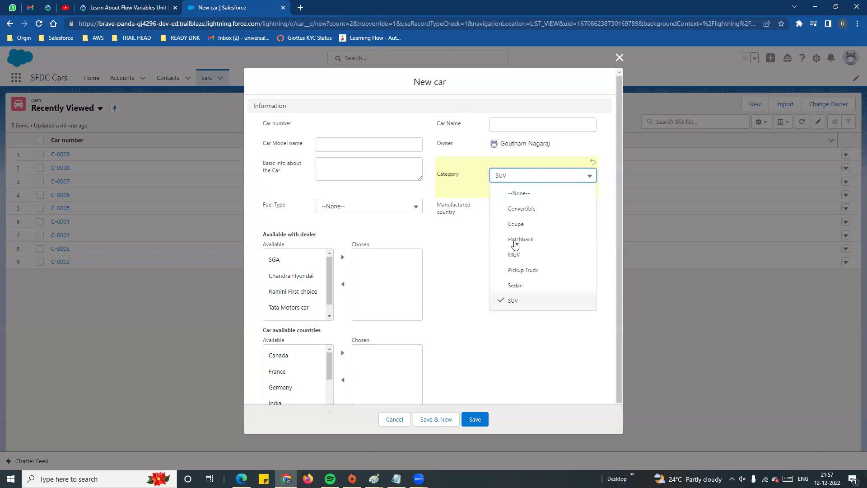
{"action": "left_click", "coordinate": [513, 298]}
{"action": "left_click", "coordinate": [530, 207]}
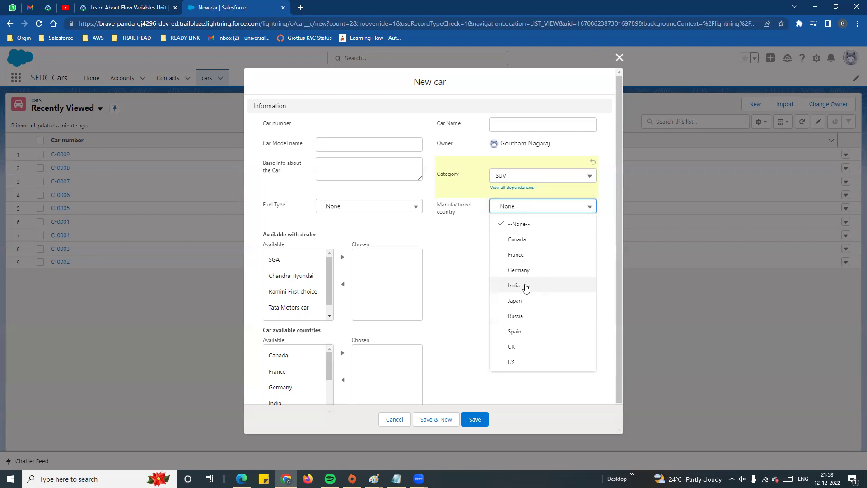
Step: Set the Category to Convertible and examine the Manufactured country options offered for it
{"action": "left_click", "coordinate": [544, 177]}
{"action": "left_click", "coordinate": [544, 212]}
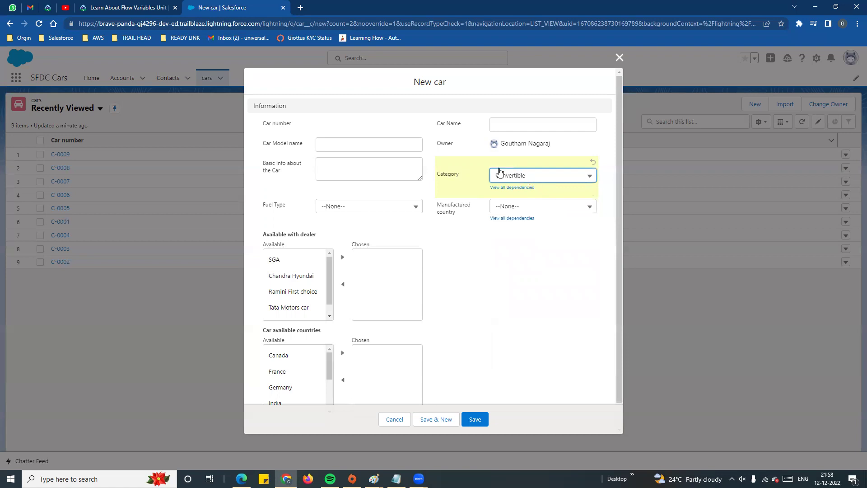
{"action": "left_click", "coordinate": [552, 209]}
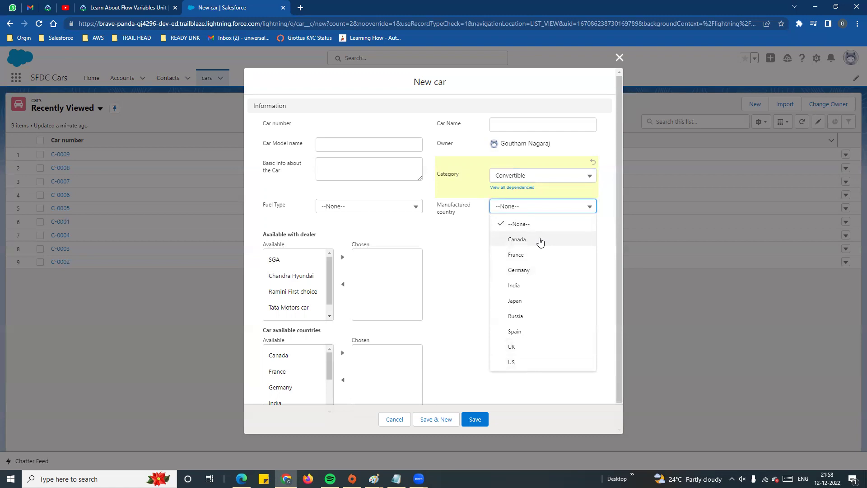
{"action": "left_click", "coordinate": [445, 260]}
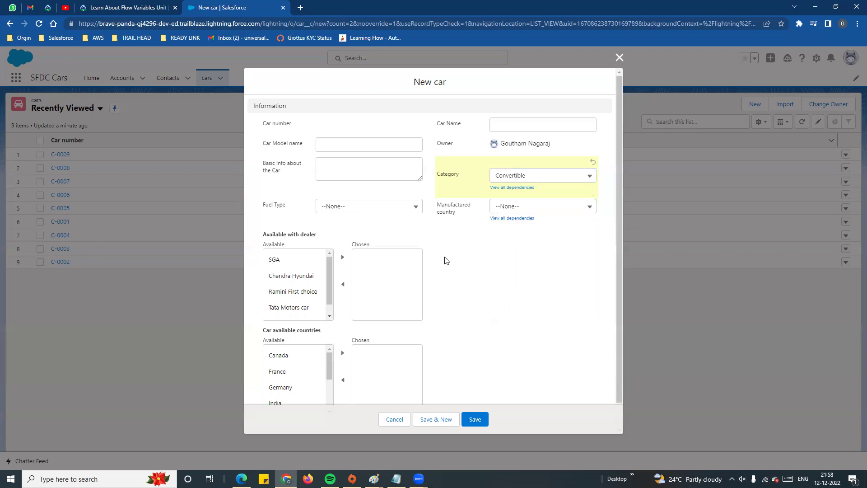
Step: Set the Category to SUV and the Manufactured country to Japan on the new car form
{"action": "left_click", "coordinate": [537, 178]}
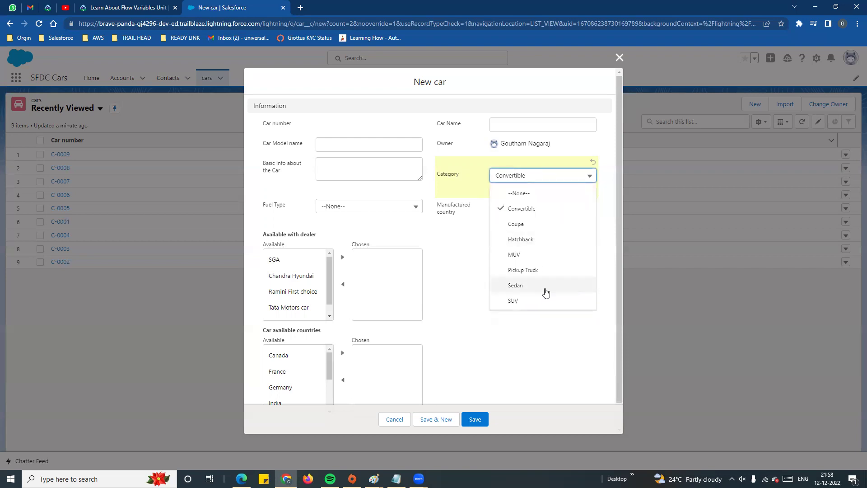
{"action": "left_click", "coordinate": [542, 301]}
{"action": "key", "text": "Down"}
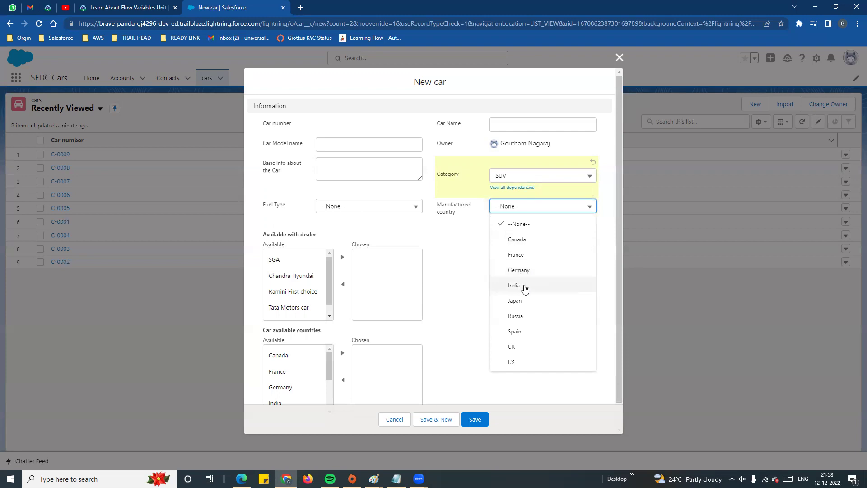
{"action": "left_click", "coordinate": [524, 302]}
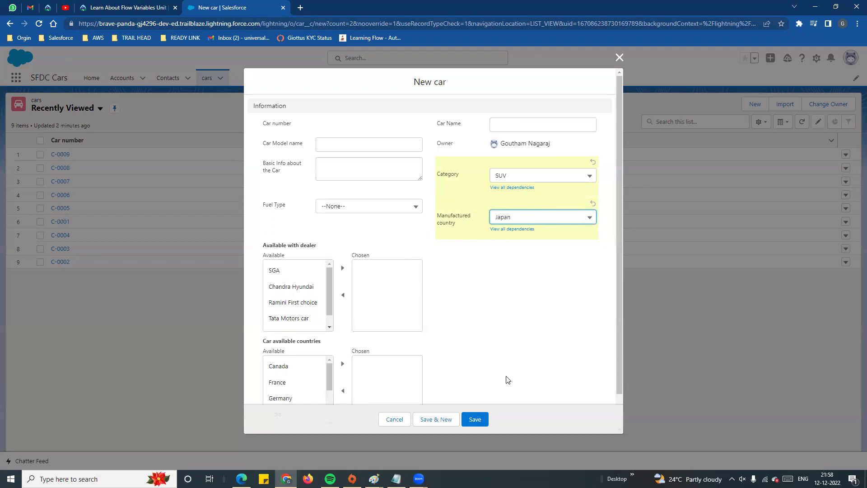
Step: Review the Controlling Field and Dependent Field entries in the Notepad notes
{"action": "left_click", "coordinate": [396, 479]}
{"action": "left_click", "coordinate": [410, 158]}
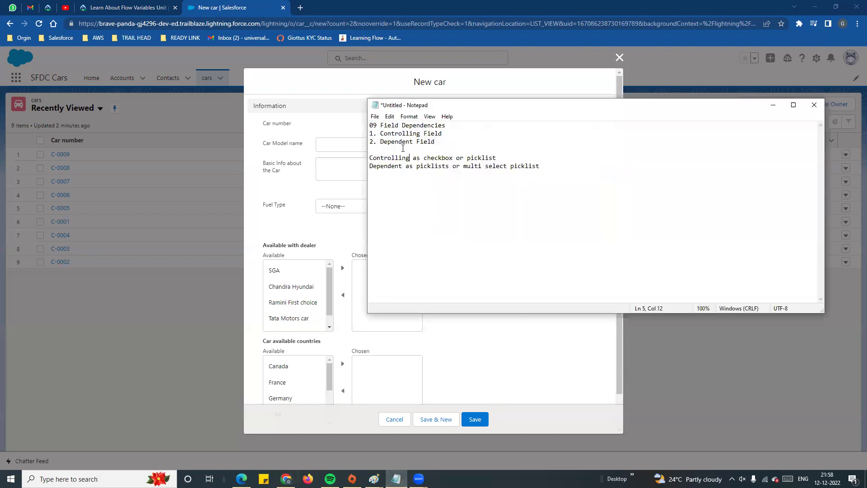
{"action": "left_click_drag", "start_coordinate": [383, 134], "coordinate": [460, 134]}
{"action": "left_click_drag", "start_coordinate": [380, 142], "coordinate": [455, 143]}
{"action": "left_click", "coordinate": [550, 372]}
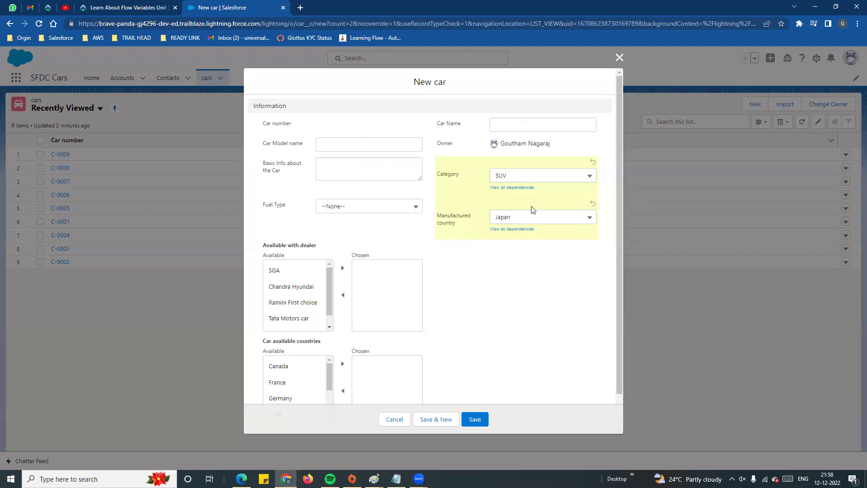
Step: Discard the new car record and open the car object's definition in Setup
{"action": "left_click", "coordinate": [389, 421]}
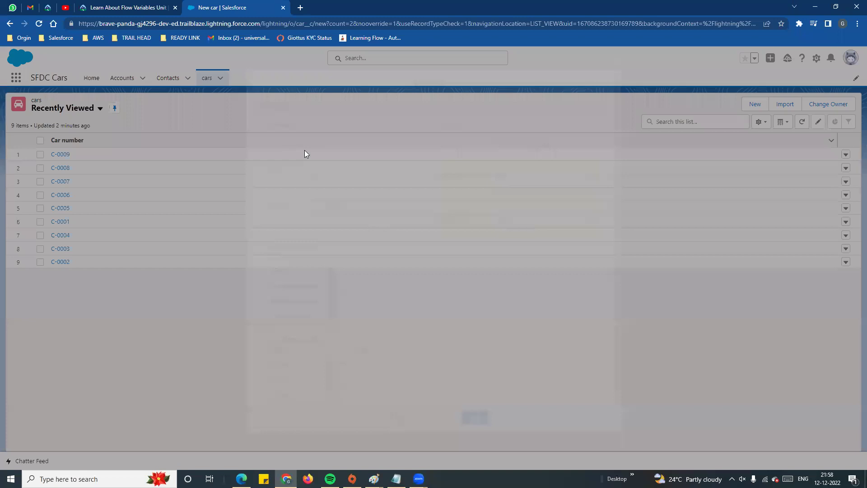
{"action": "left_click", "coordinate": [817, 58]}
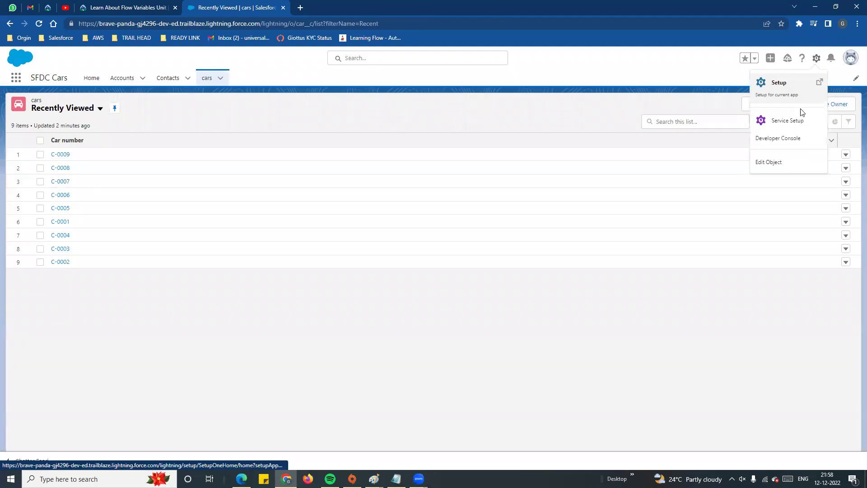
{"action": "left_click", "coordinate": [769, 163]}
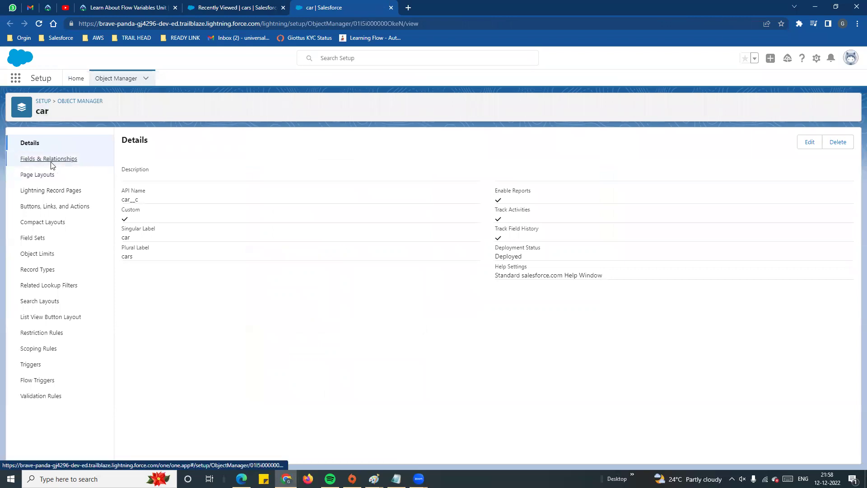
Step: Open the Category field's definition from the car object's Fields & Relationships
{"action": "left_click", "coordinate": [63, 159]}
{"action": "left_click", "coordinate": [582, 138]}
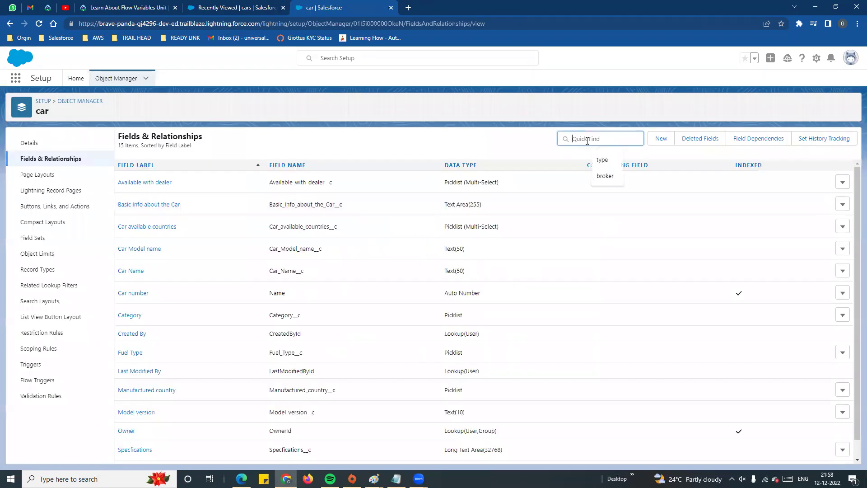
{"action": "left_click", "coordinate": [318, 319]}
{"action": "left_click", "coordinate": [127, 317]}
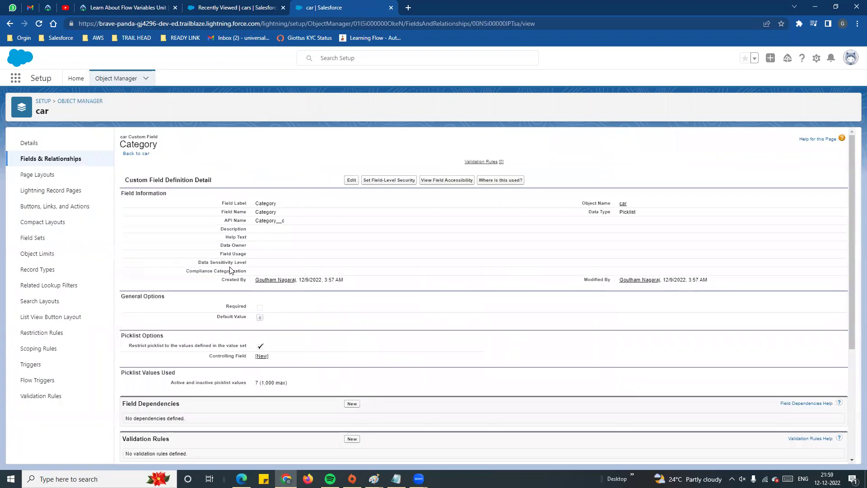
Step: Examine the Category field's definition, from its field information down to the Field Dependencies section and picklist values
{"action": "left_click_drag", "start_coordinate": [120, 194], "coordinate": [230, 203]}
{"action": "left_click_drag", "start_coordinate": [591, 237], "coordinate": [648, 202]}
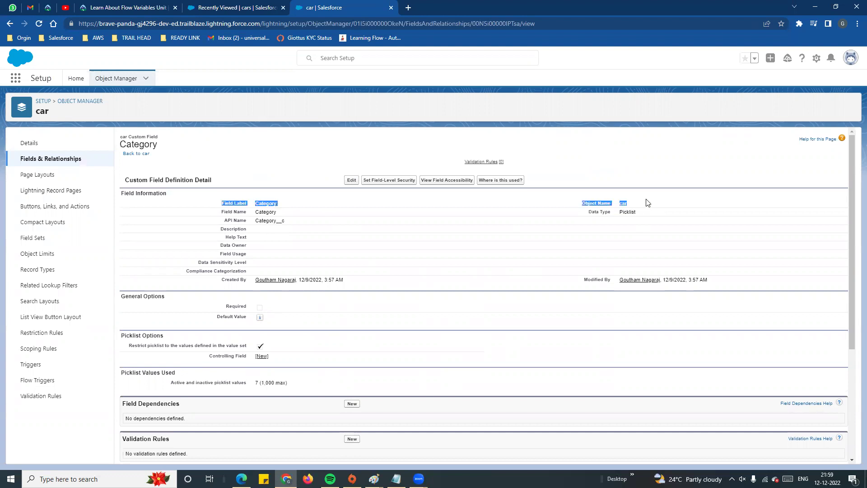
{"action": "left_click", "coordinate": [272, 244]}
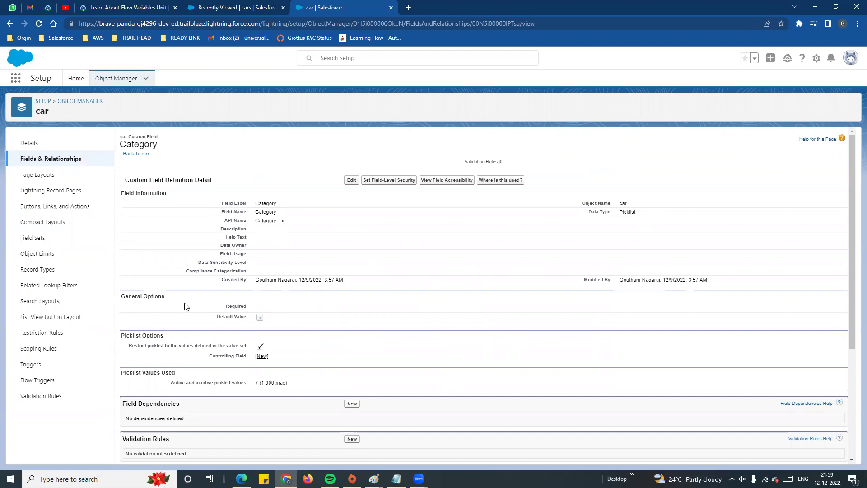
{"action": "scroll", "coordinate": [185, 306], "scroll_direction": "down", "scroll_amount": 3}
{"action": "left_click_drag", "start_coordinate": [124, 266], "coordinate": [183, 272]}
{"action": "left_click", "coordinate": [214, 282]}
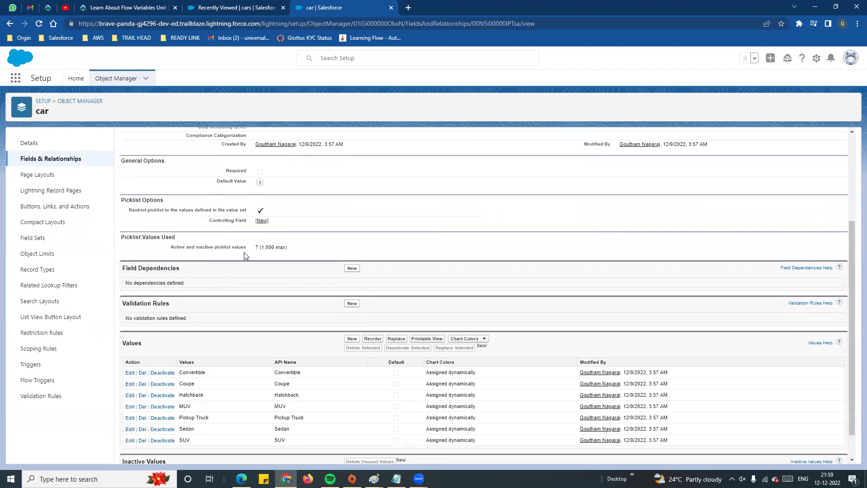
{"action": "scroll", "coordinate": [225, 233], "scroll_direction": "up", "scroll_amount": 3}
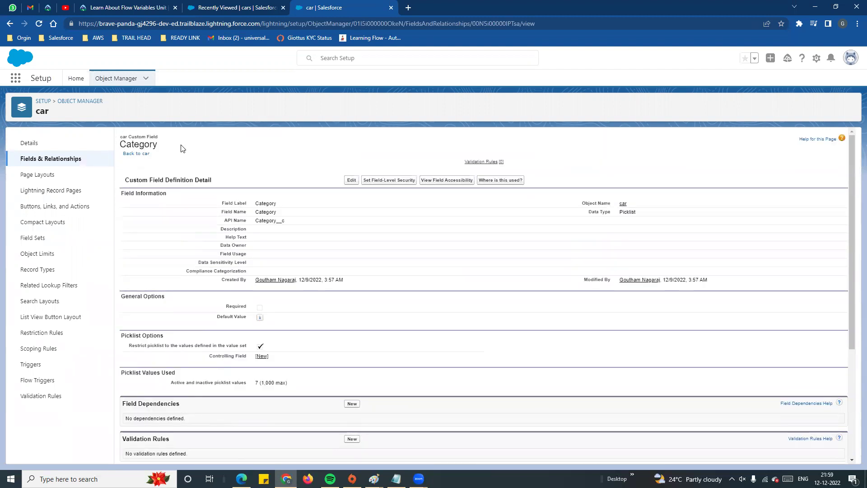
{"action": "scroll", "coordinate": [337, 298], "scroll_direction": "down", "scroll_amount": 1}
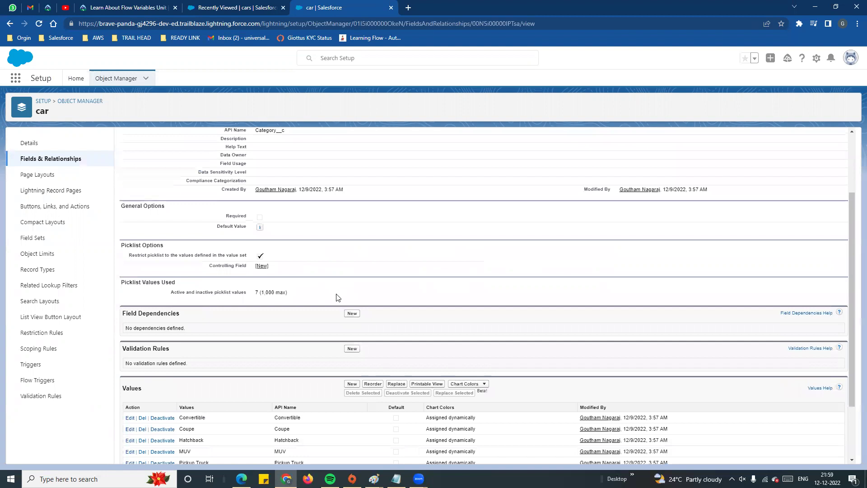
Step: Start a new field dependency from the Category field's Field Dependencies section
{"action": "left_click_drag", "start_coordinate": [124, 311], "coordinate": [235, 315]}
{"action": "left_click", "coordinate": [250, 331]}
{"action": "left_click", "coordinate": [352, 314]}
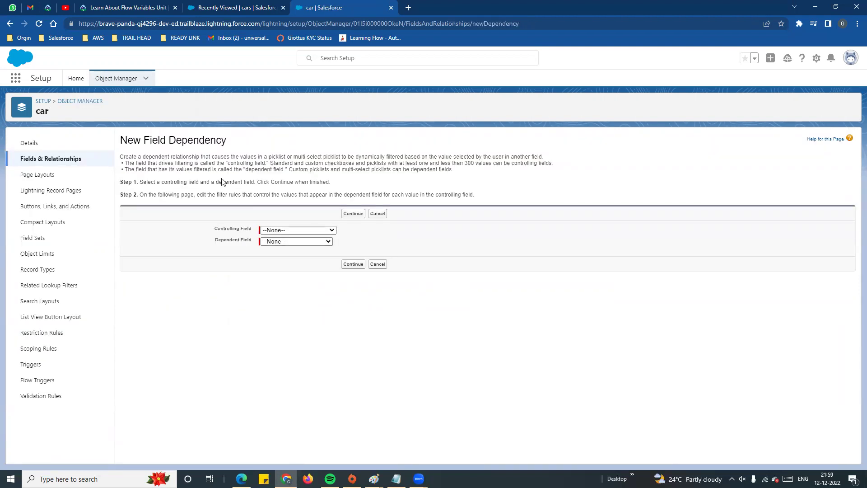
{"action": "left_click_drag", "start_coordinate": [124, 140], "coordinate": [245, 145]}
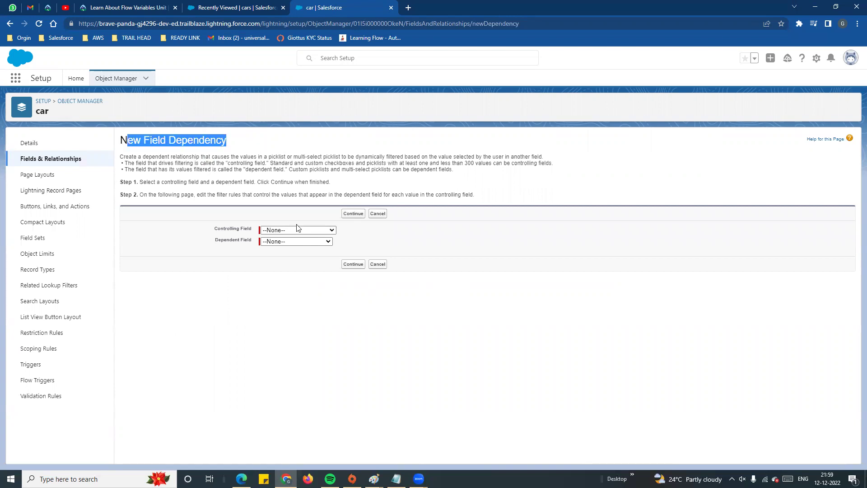
{"action": "left_click", "coordinate": [229, 249]}
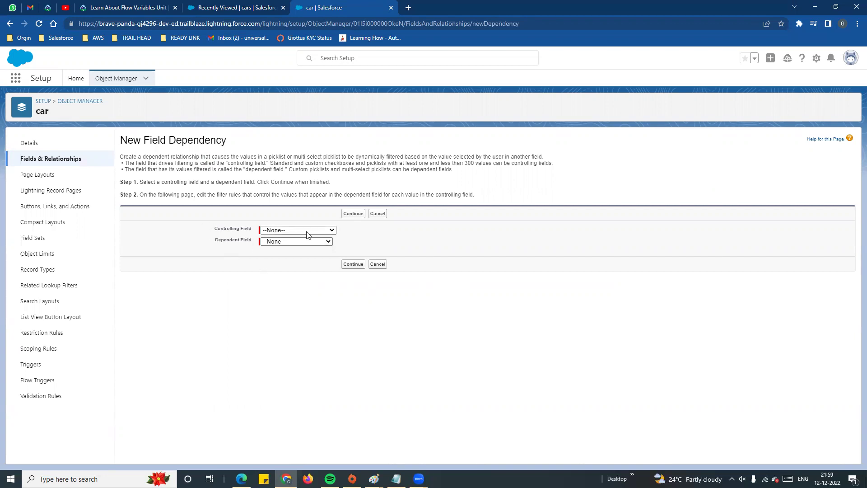
Step: Examine which car fields are offered as the Controlling Field and as the Dependent Field
{"action": "left_click", "coordinate": [290, 231]}
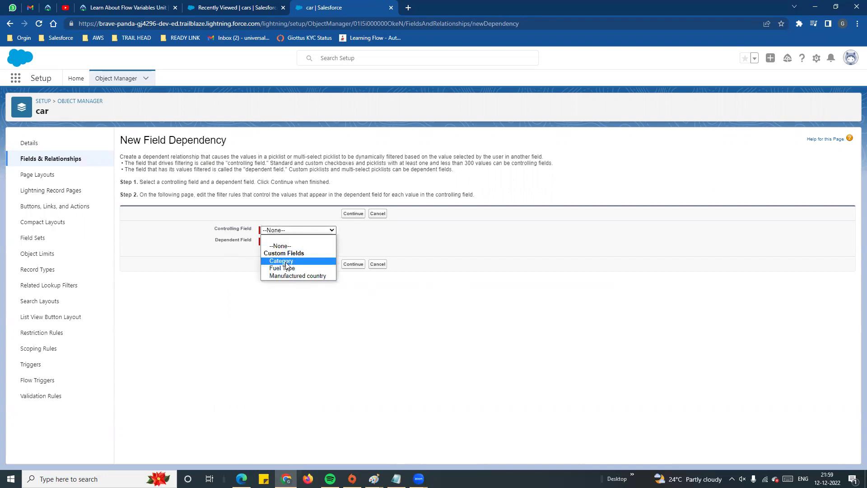
{"action": "left_click", "coordinate": [253, 266]}
{"action": "left_click", "coordinate": [301, 244]}
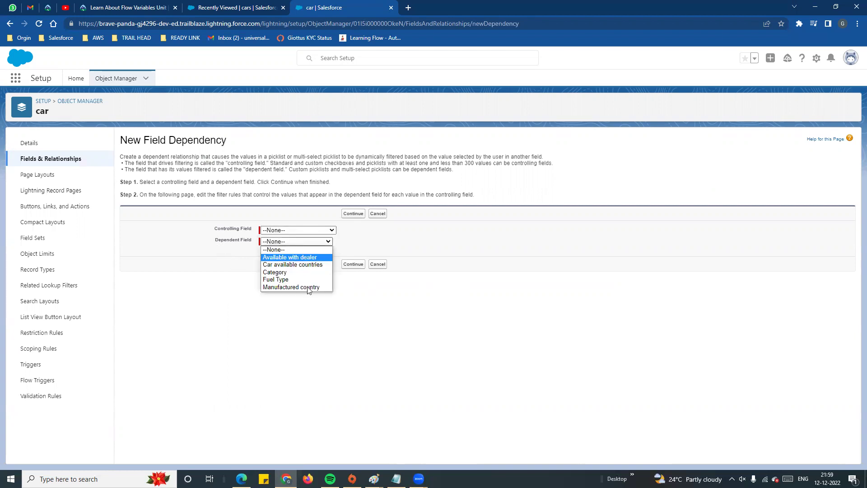
{"action": "left_click", "coordinate": [293, 323]}
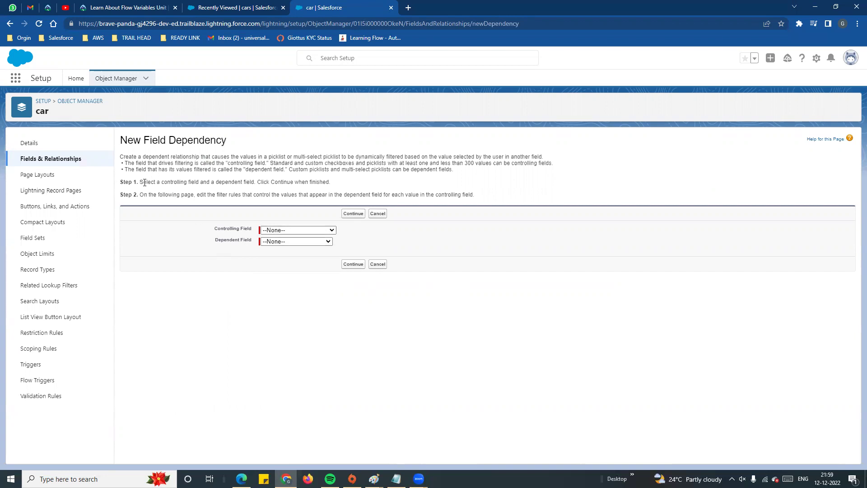
{"action": "left_click_drag", "start_coordinate": [214, 228], "coordinate": [249, 234]}
{"action": "left_click", "coordinate": [242, 274]}
{"action": "left_click", "coordinate": [301, 230]}
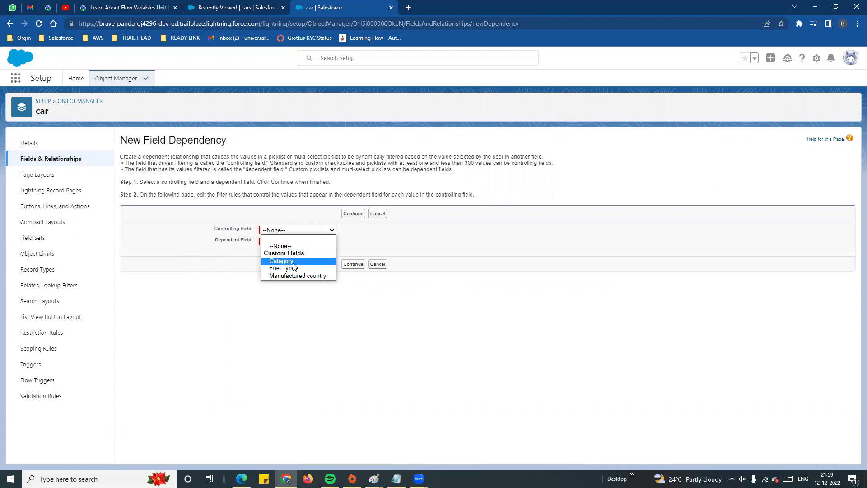
{"action": "key", "text": "Down"}
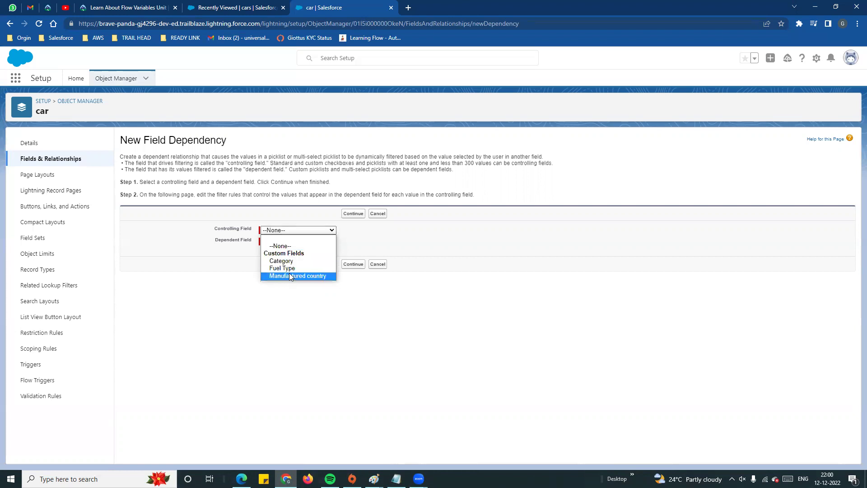
{"action": "left_click", "coordinate": [217, 256]}
{"action": "left_click_drag", "start_coordinate": [215, 240], "coordinate": [246, 241]}
{"action": "left_click", "coordinate": [281, 242]}
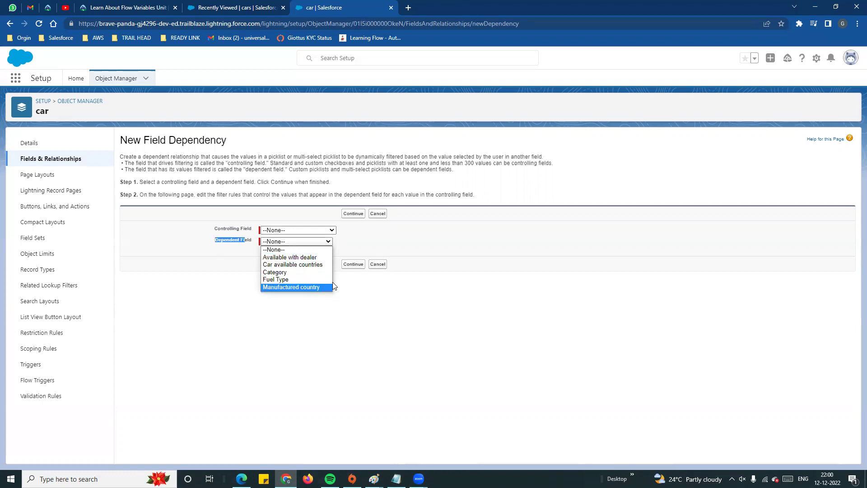
{"action": "left_click", "coordinate": [217, 267]}
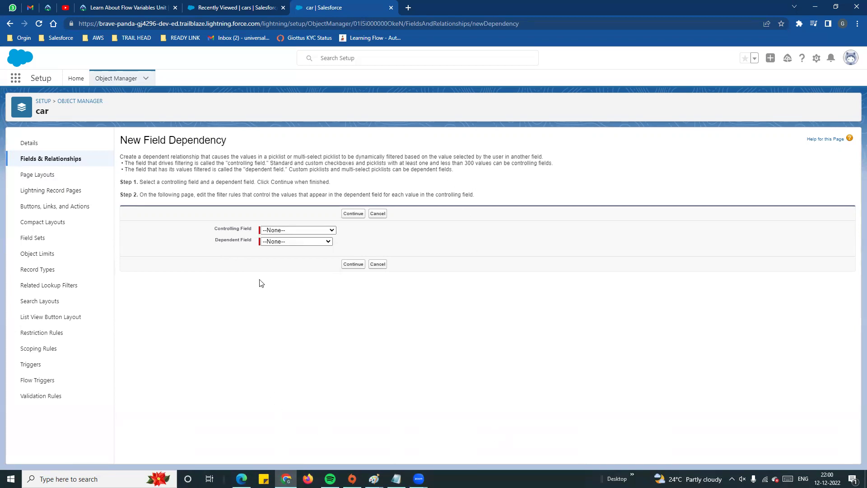
Step: Set Category as the controlling field and Manufactured country as the dependent field, and continue to the dependency matrix
{"action": "left_click", "coordinate": [290, 232]}
{"action": "left_click", "coordinate": [293, 256]}
{"action": "left_click", "coordinate": [276, 244]}
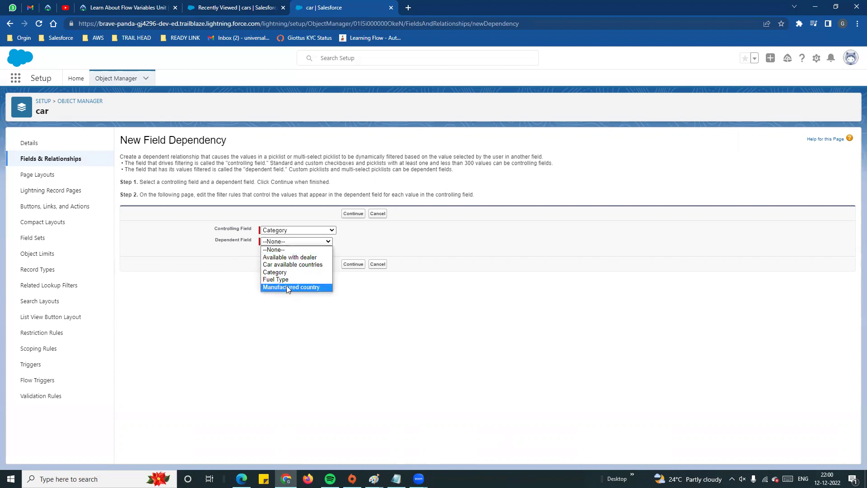
{"action": "left_click", "coordinate": [297, 288]}
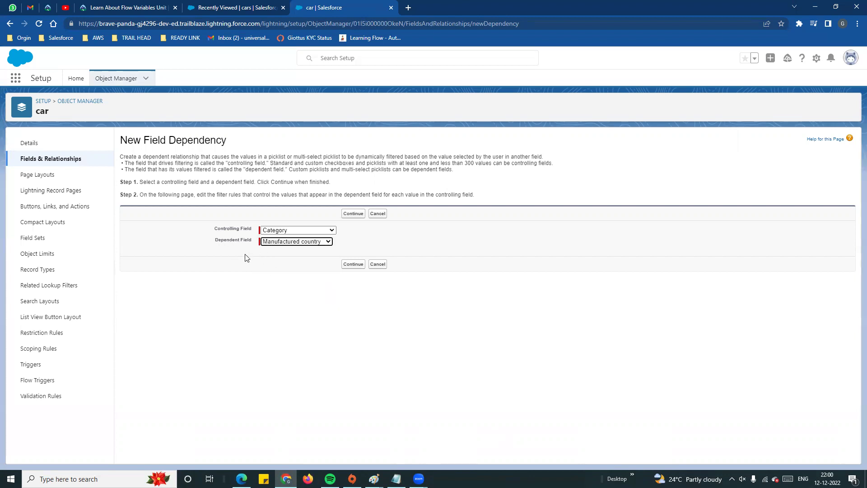
{"action": "left_click_drag", "start_coordinate": [122, 138], "coordinate": [253, 148]}
{"action": "left_click", "coordinate": [256, 285]}
{"action": "left_click", "coordinate": [353, 213]}
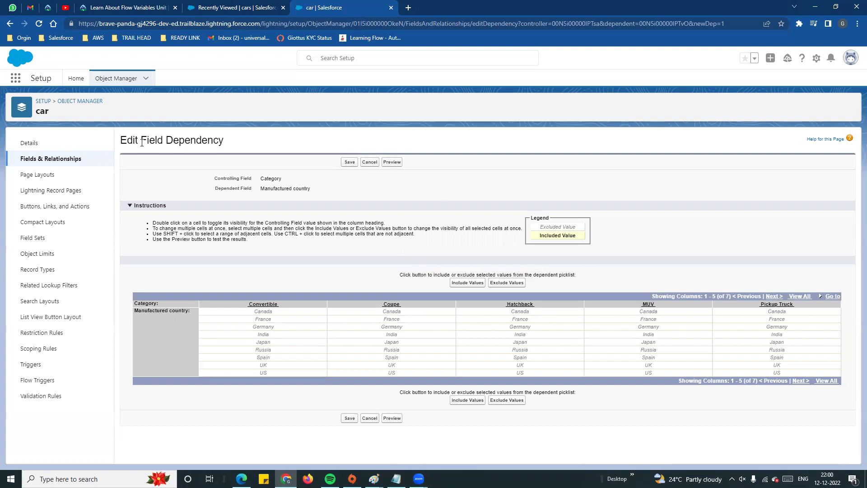
Step: Include all Manufactured country values, from Canada to US, for the Convertible category
{"action": "left_click_drag", "start_coordinate": [123, 139], "coordinate": [253, 144]}
{"action": "left_click", "coordinate": [518, 181]}
{"action": "left_click", "coordinate": [776, 297]}
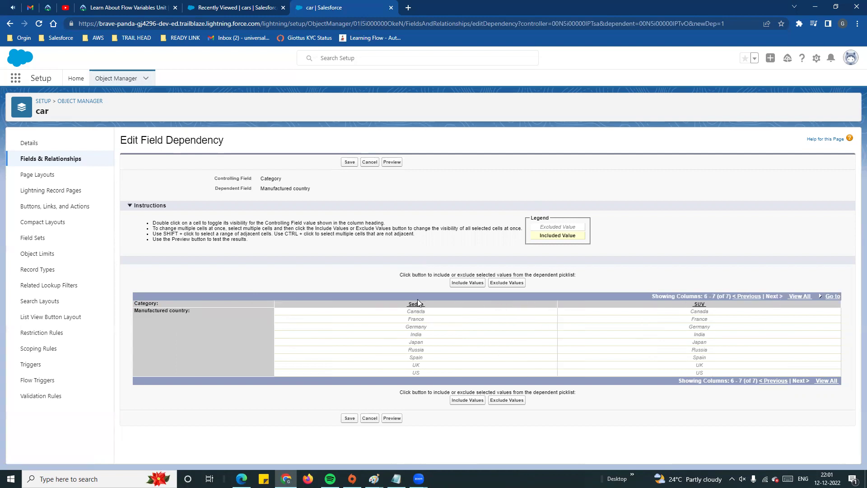
{"action": "left_click", "coordinate": [748, 296]}
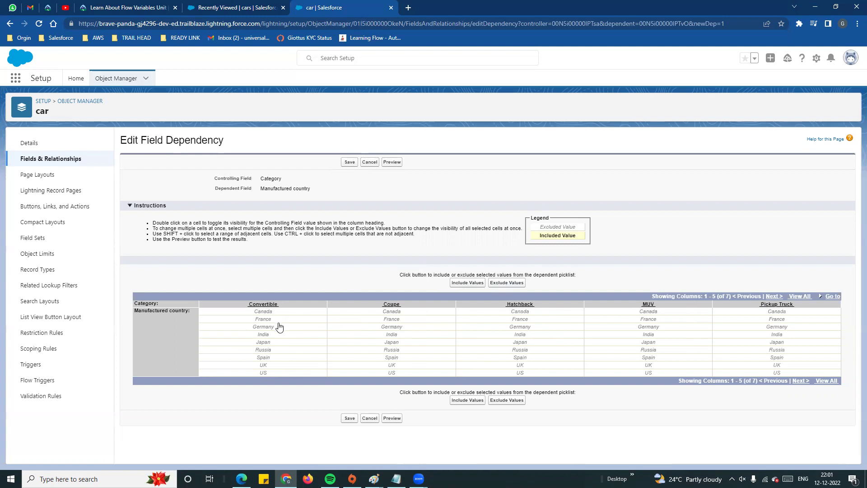
{"action": "left_click_drag", "start_coordinate": [267, 314], "coordinate": [270, 376]}
{"action": "left_click", "coordinate": [394, 311]}
{"action": "left_click_drag", "start_coordinate": [275, 313], "coordinate": [270, 378]}
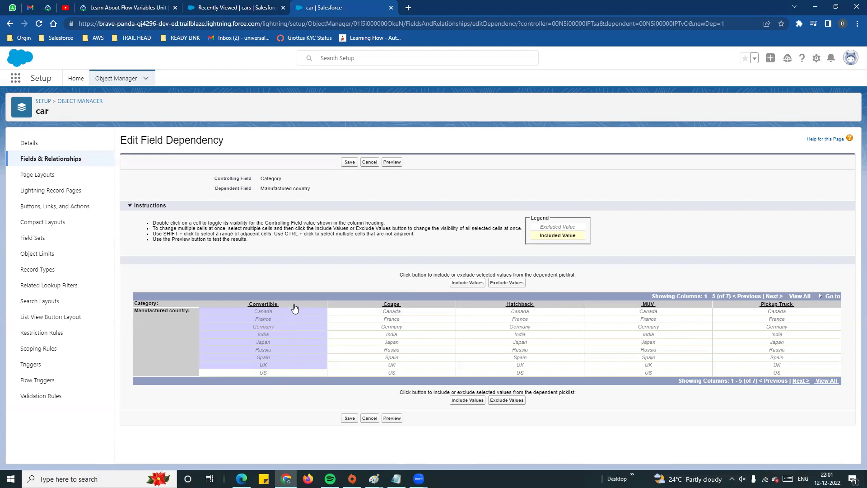
{"action": "left_click", "coordinate": [294, 375], "text": "ctrl"}
{"action": "left_click", "coordinate": [457, 284]}
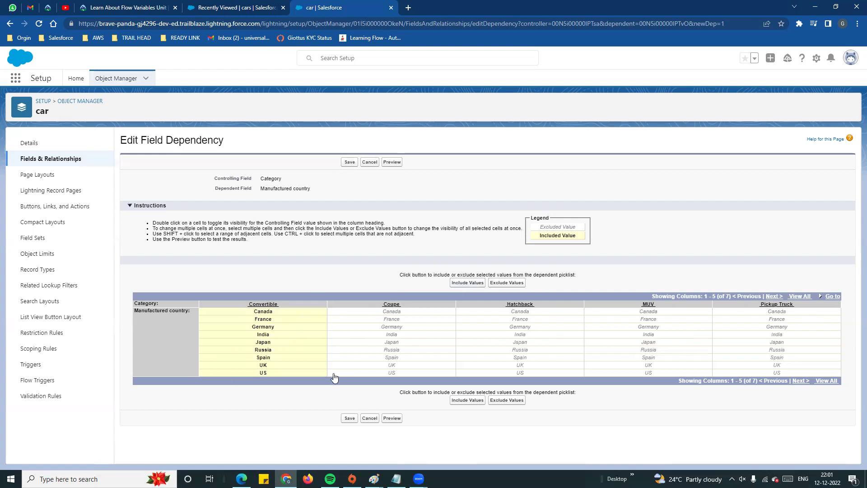
Step: Include all countries for the Coupe category, and Canada, France, Germany and India for the Hatchback category
{"action": "left_click_drag", "start_coordinate": [406, 313], "coordinate": [413, 377]}
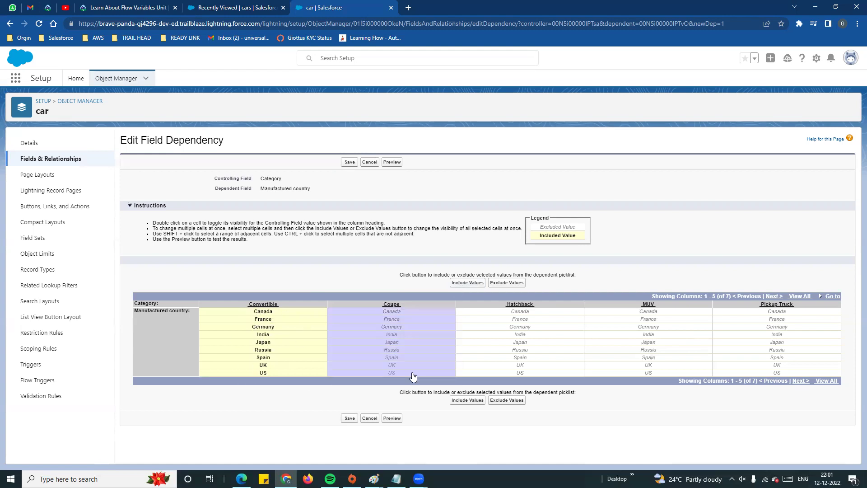
{"action": "left_click", "coordinate": [473, 285]}
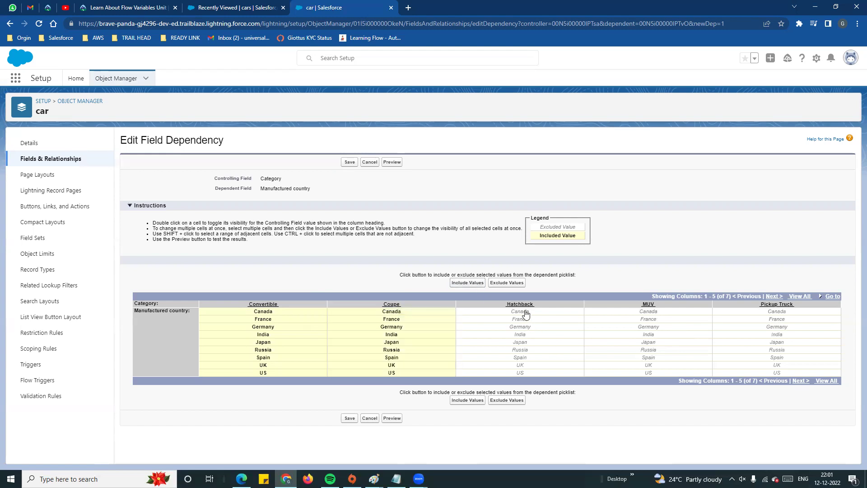
{"action": "left_click_drag", "start_coordinate": [526, 312], "coordinate": [524, 333]}
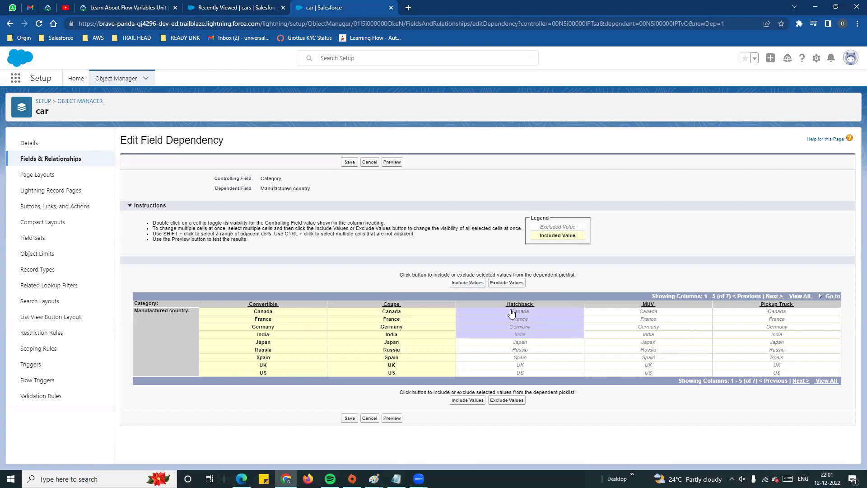
{"action": "left_click", "coordinate": [462, 284]}
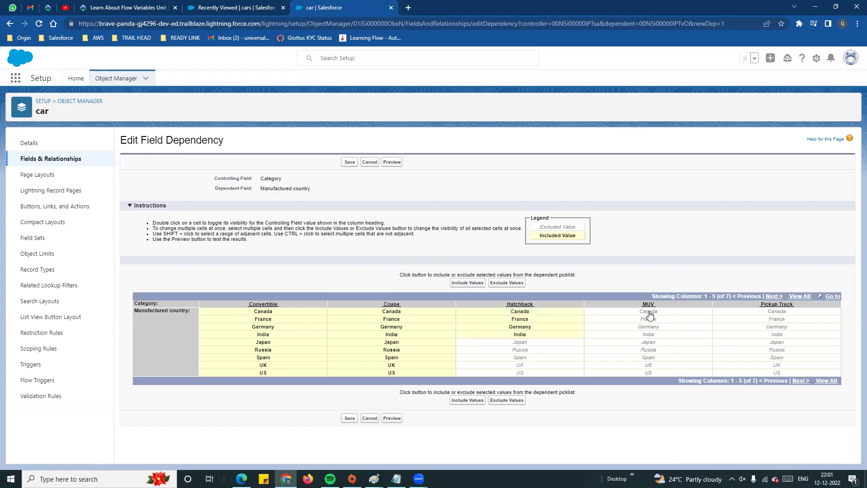
Step: Include all countries for the MUV category, and only Russia for the Pickup Truck category
{"action": "left_click_drag", "start_coordinate": [650, 315], "coordinate": [650, 379]}
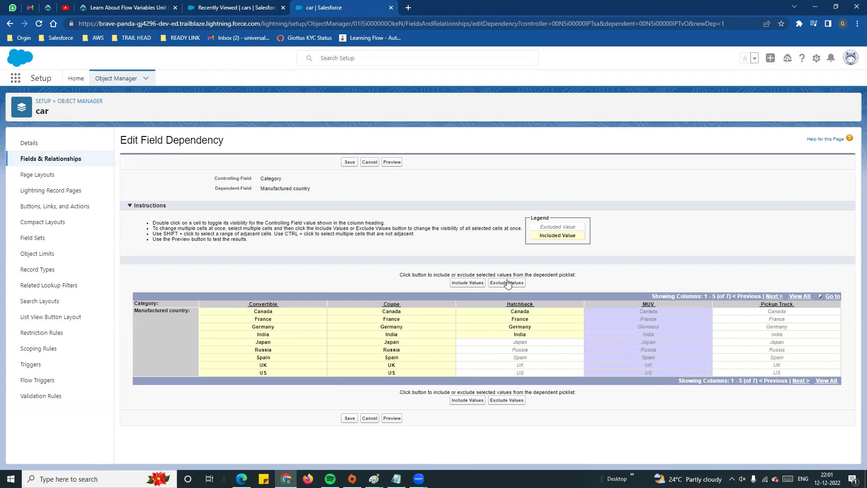
{"action": "left_click", "coordinate": [462, 283]}
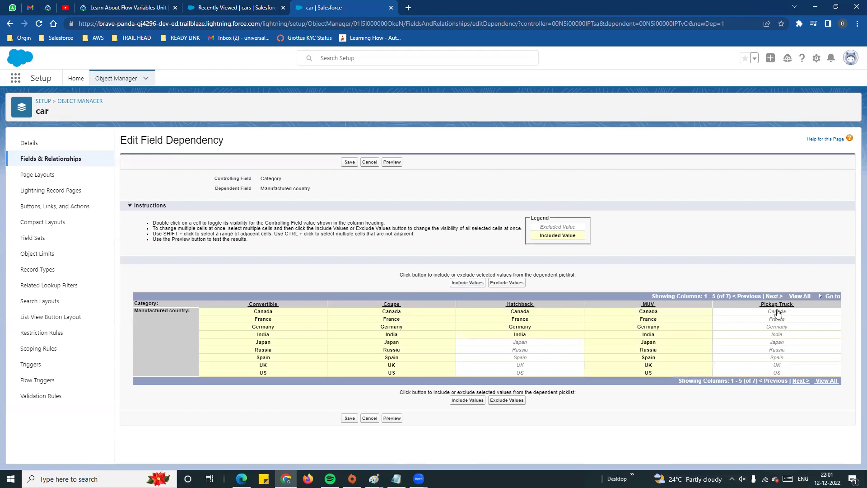
{"action": "left_click", "coordinate": [778, 351]}
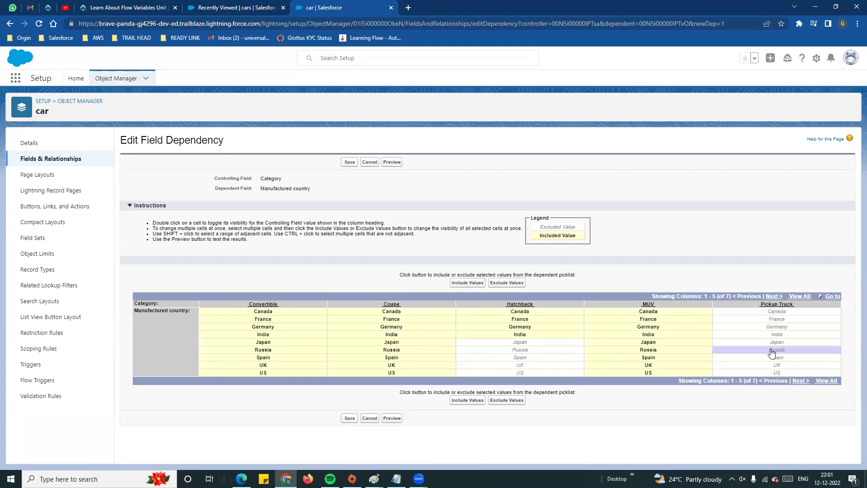
{"action": "left_click", "coordinate": [467, 283]}
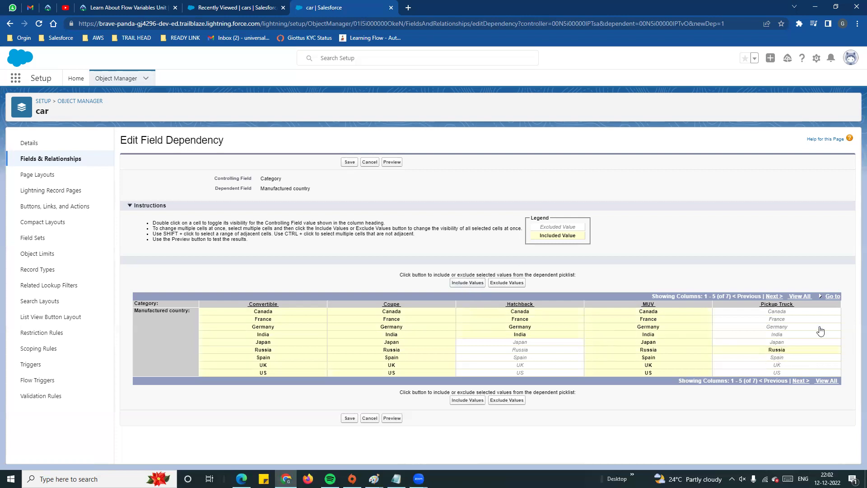
Step: Include all Manufactured country values, from Canada to US, for the Sedan category
{"action": "left_click", "coordinate": [773, 297]}
{"action": "left_click_drag", "start_coordinate": [418, 313], "coordinate": [418, 365]}
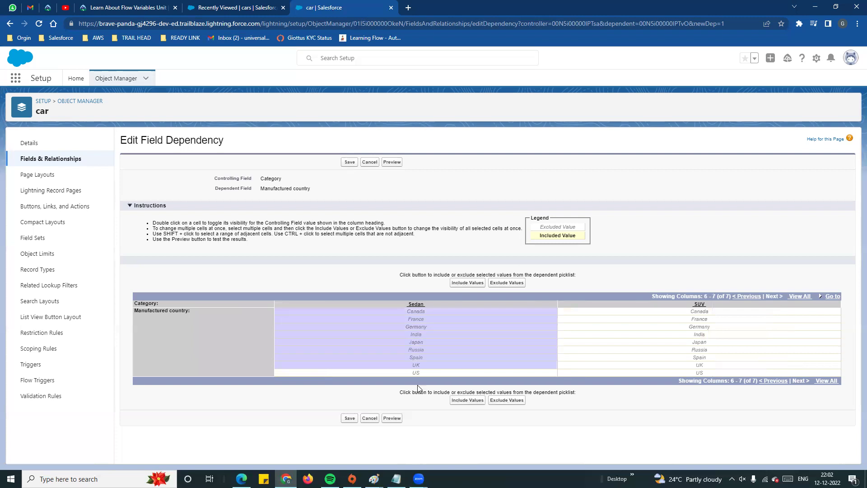
{"action": "left_click", "coordinate": [421, 373]}
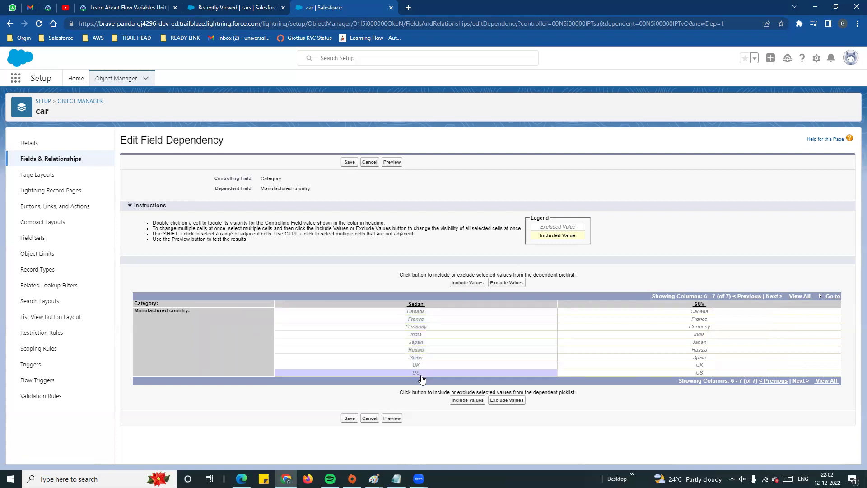
{"action": "left_click_drag", "start_coordinate": [418, 312], "coordinate": [418, 342]}
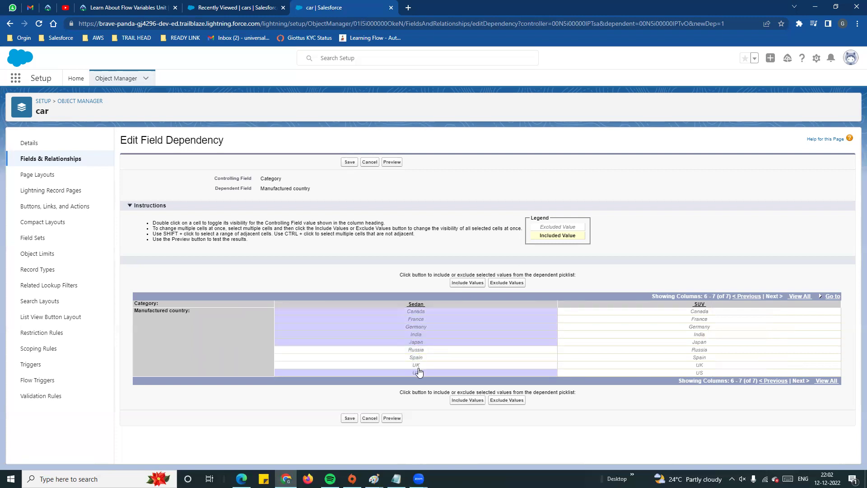
{"action": "left_click", "coordinate": [419, 372], "text": "shift"}
{"action": "left_click", "coordinate": [468, 283]}
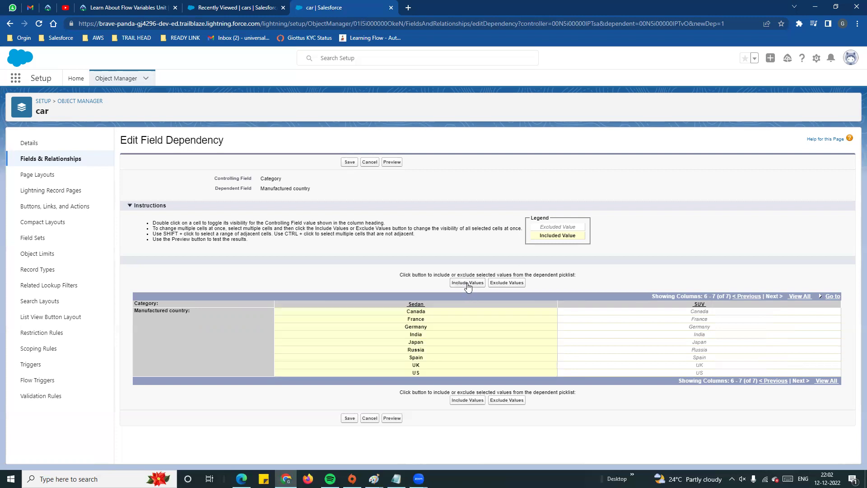
Step: Include Germany and India for the SUV category and save the field dependency
{"action": "left_click", "coordinate": [706, 335]}
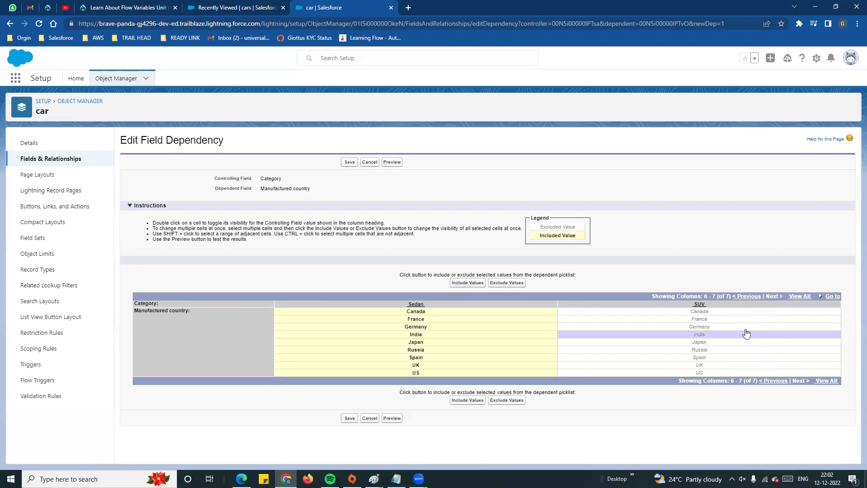
{"action": "left_click", "coordinate": [711, 327], "text": "shift"}
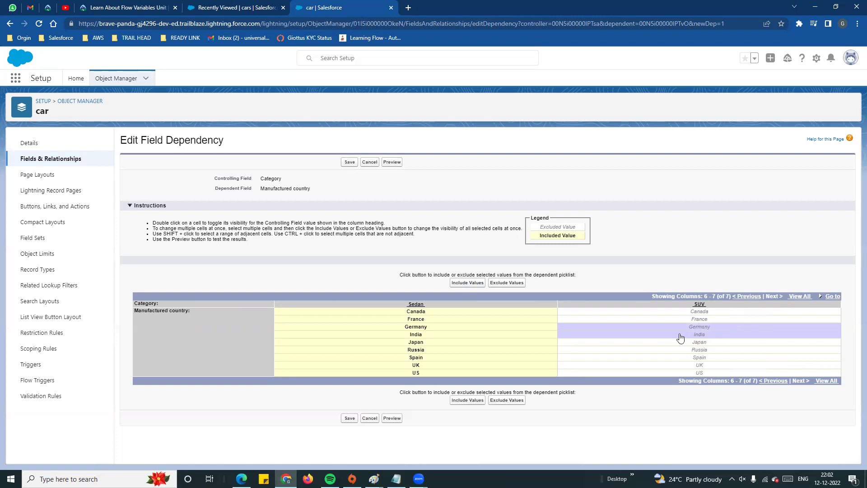
{"action": "left_click", "coordinate": [468, 283]}
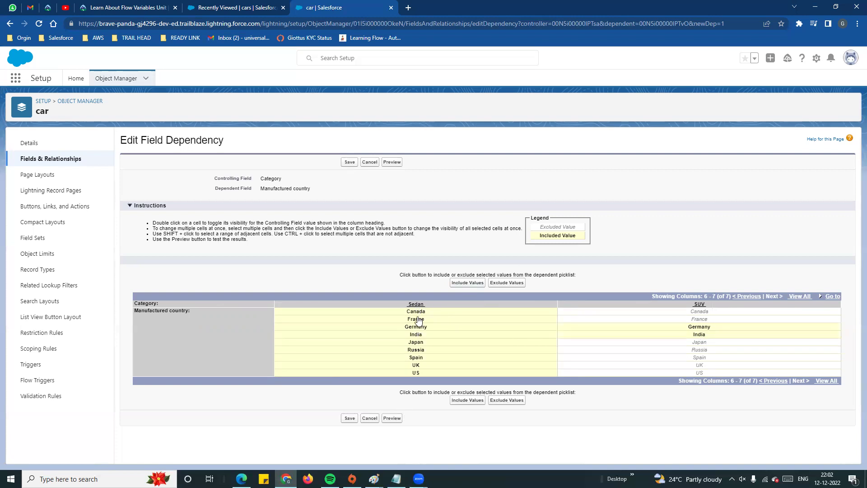
{"action": "left_click", "coordinate": [349, 418]}
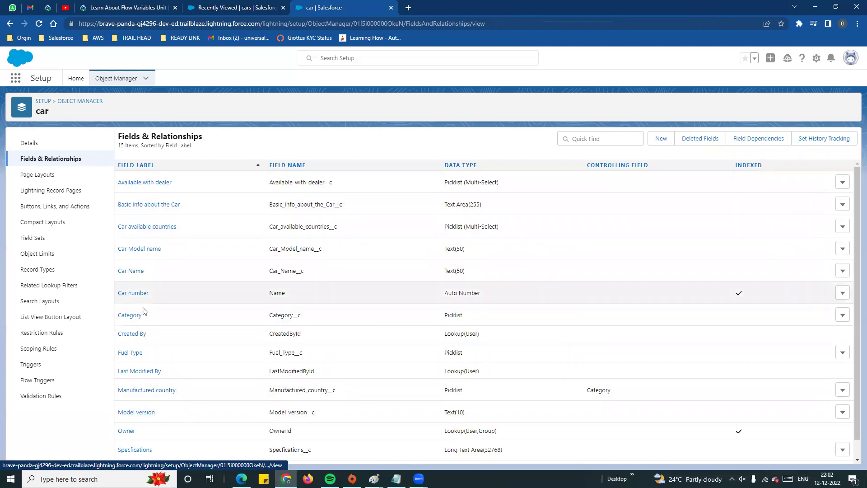
Step: Open the Category field's details and review its field information and the dependent field listed under Field Dependencies
{"action": "left_click", "coordinate": [311, 315]}
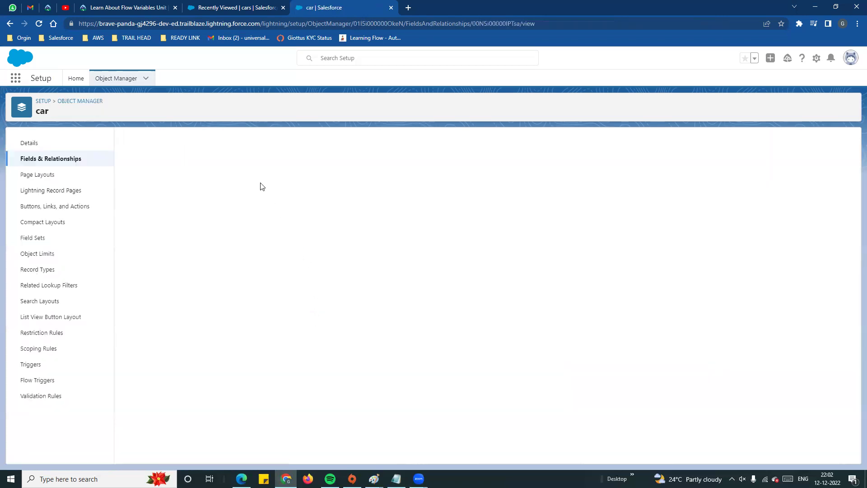
{"action": "scroll", "coordinate": [203, 451], "scroll_direction": "down", "scroll_amount": 1}
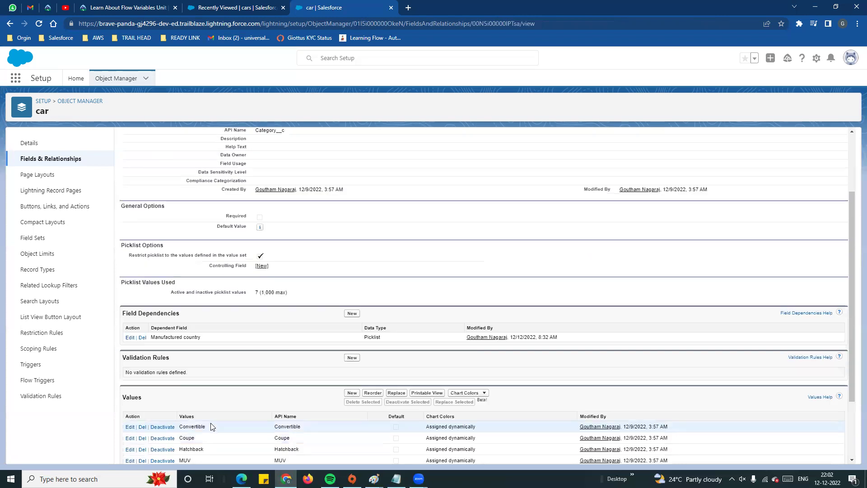
{"action": "left_click_drag", "start_coordinate": [156, 337], "coordinate": [205, 343]}
{"action": "left_click_drag", "start_coordinate": [150, 327], "coordinate": [155, 327]}
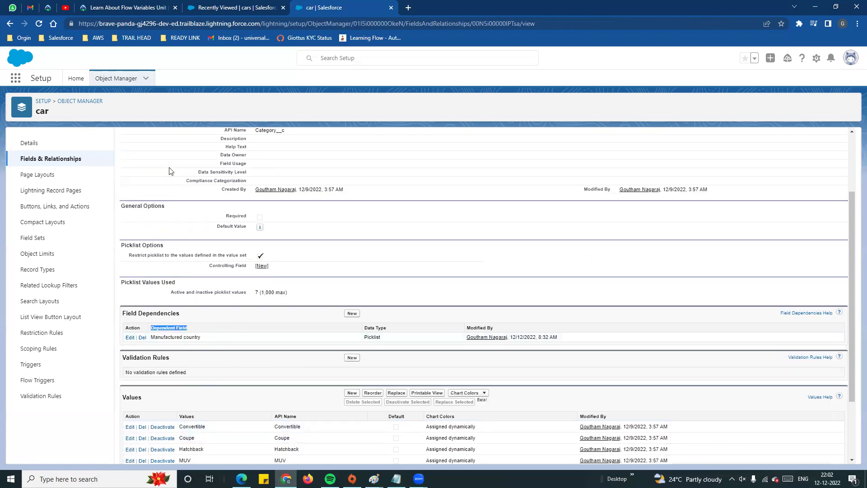
{"action": "scroll", "coordinate": [309, 256], "scroll_direction": "up", "scroll_amount": 2}
{"action": "scroll", "coordinate": [165, 394], "scroll_direction": "down", "scroll_amount": 1}
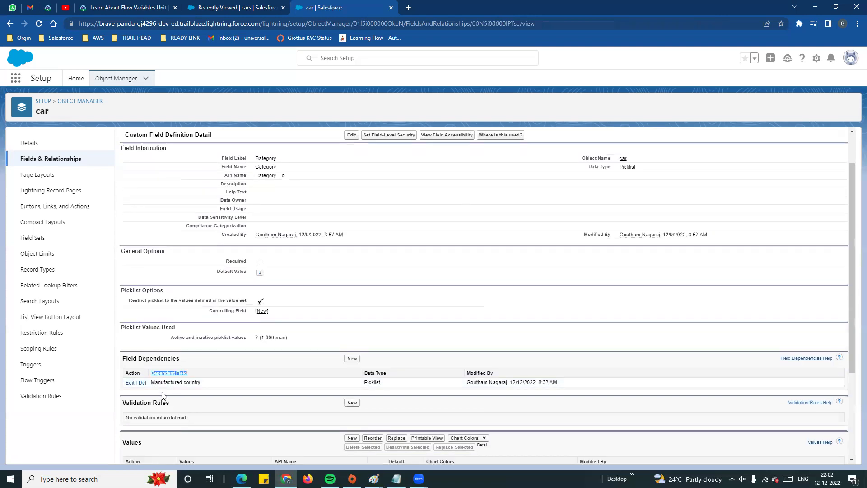
{"action": "scroll", "coordinate": [139, 158], "scroll_direction": "up", "scroll_amount": 1}
{"action": "left_click_drag", "start_coordinate": [120, 142], "coordinate": [179, 146]}
Step: From the cars list, check how Manufactured country responds to Category SUV in a new car record, and cancel the record
{"action": "left_click", "coordinate": [243, 7]}
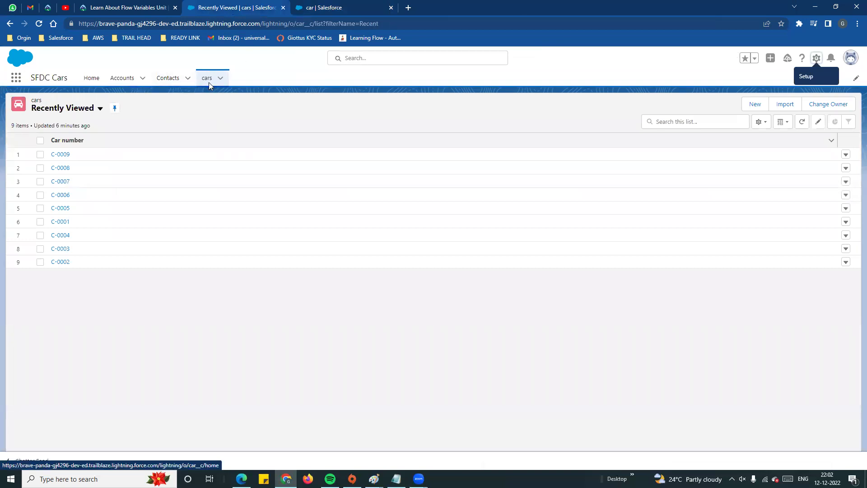
{"action": "left_click", "coordinate": [755, 105]}
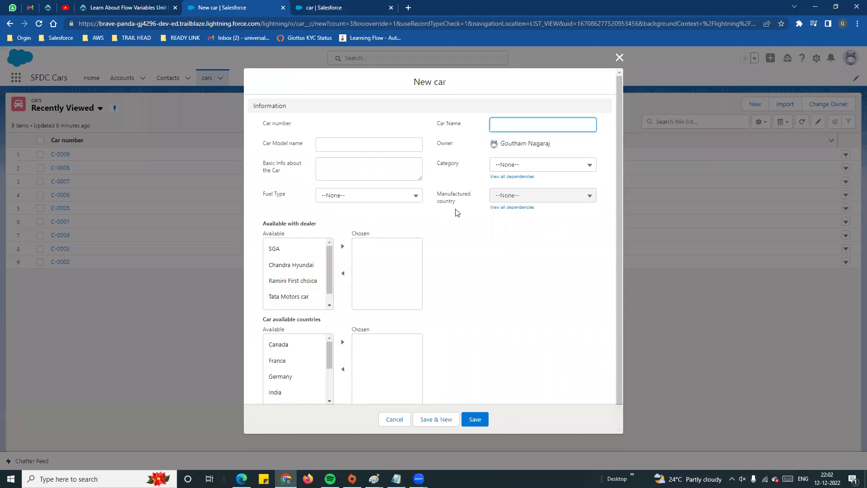
{"action": "left_click", "coordinate": [437, 197]}
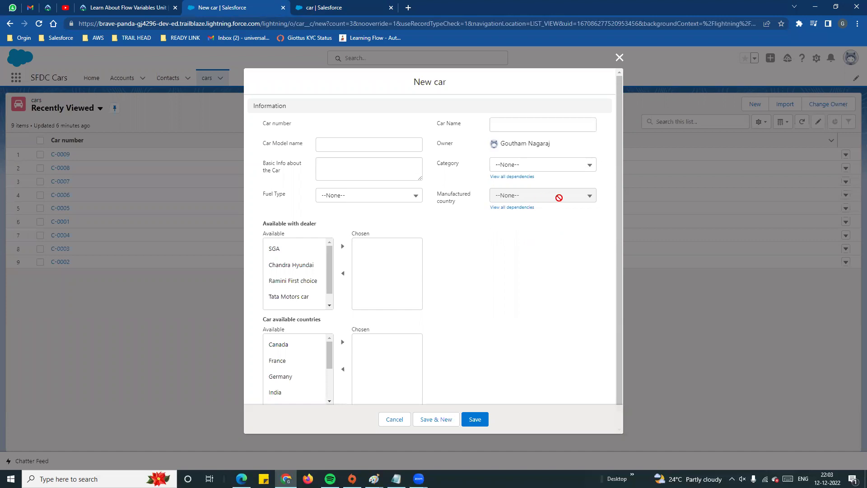
{"action": "left_click", "coordinate": [568, 170]}
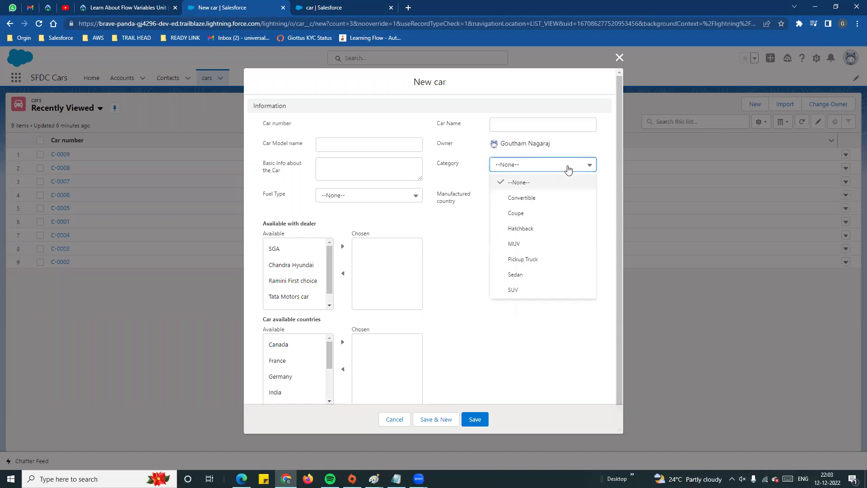
{"action": "left_click", "coordinate": [554, 290]}
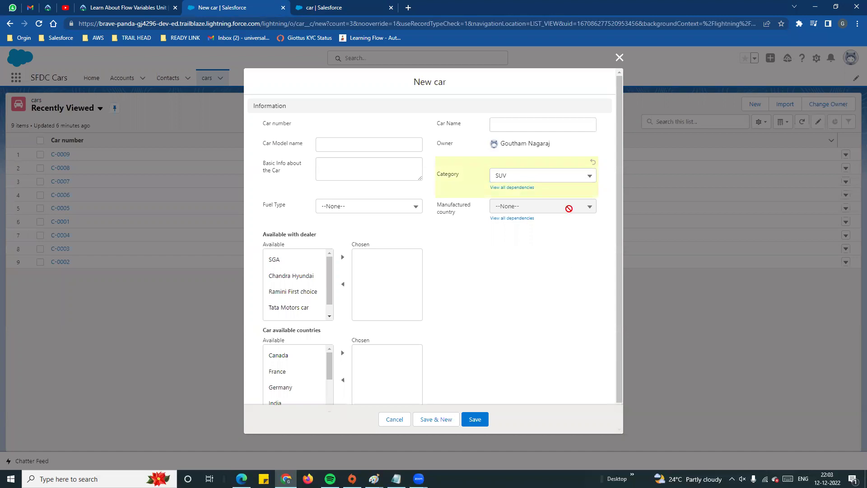
{"action": "left_click", "coordinate": [390, 420]}
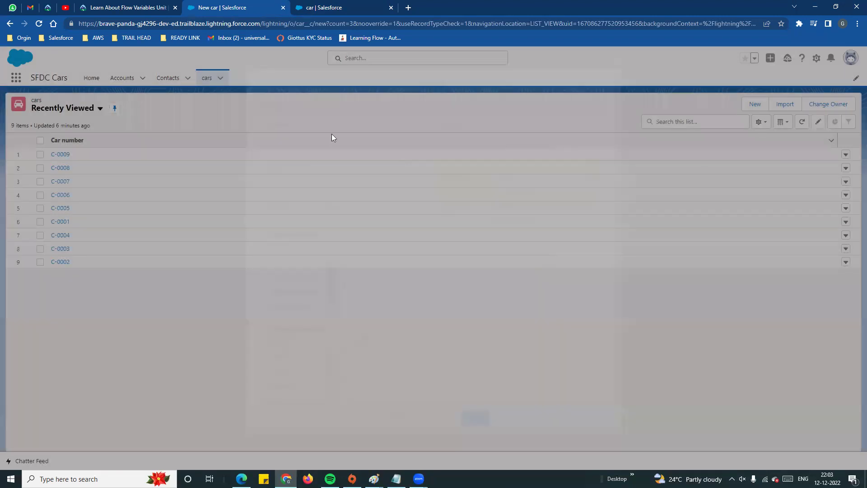
Step: Reload the cars list and check the Manufactured country choices for the Coupe category in a new car record
{"action": "left_click", "coordinate": [39, 24]}
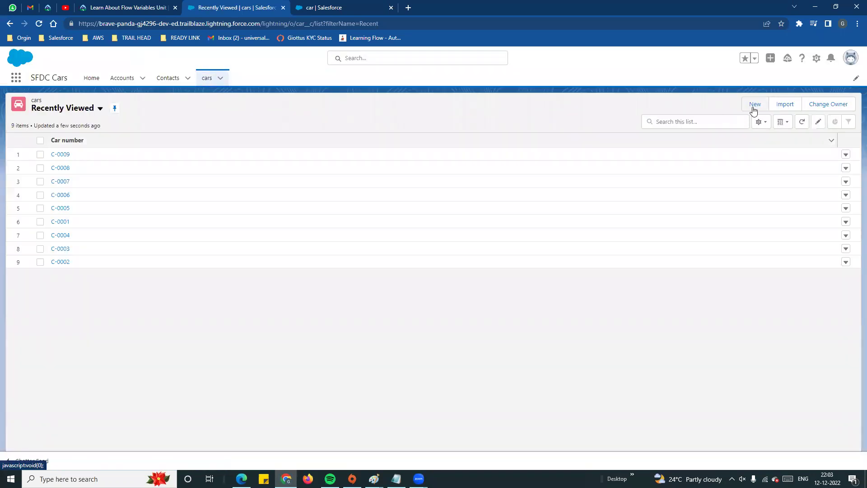
{"action": "left_click", "coordinate": [753, 107]}
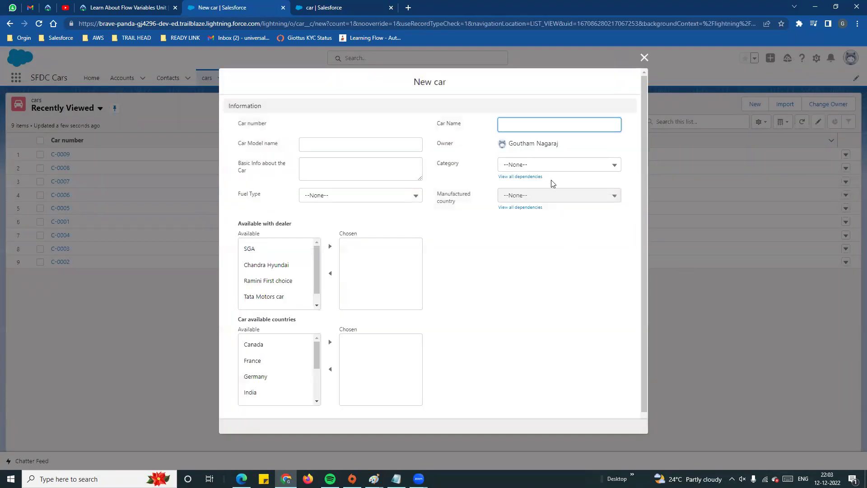
{"action": "left_click", "coordinate": [548, 168]}
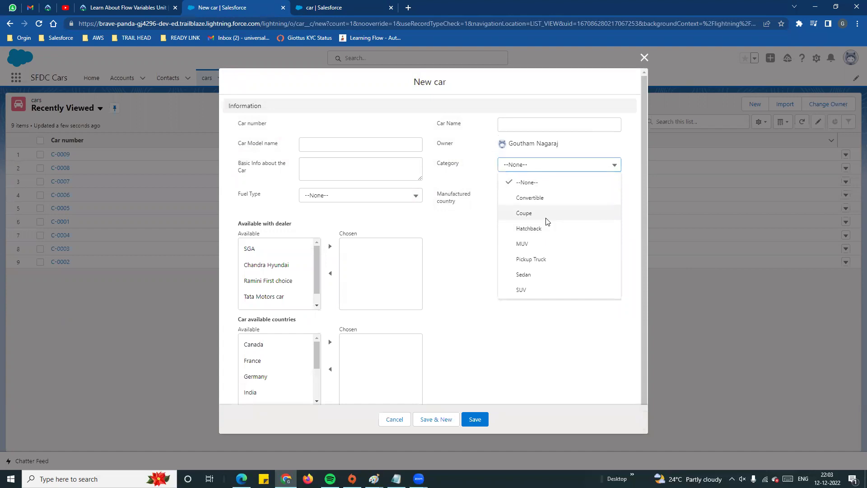
{"action": "left_click", "coordinate": [548, 212]}
{"action": "left_click", "coordinate": [548, 212]}
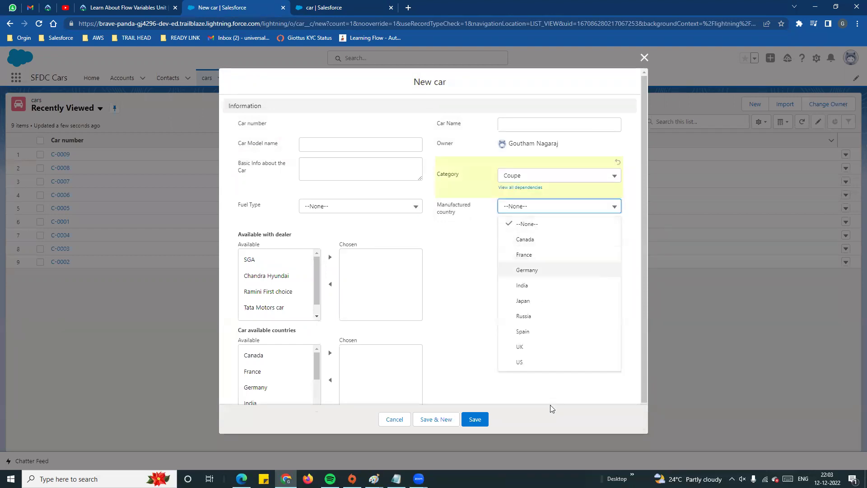
{"action": "left_click", "coordinate": [470, 291]}
Step: Check the Manufactured country choices offered for the SUV category and for the Convertible category
{"action": "left_click", "coordinate": [548, 178]}
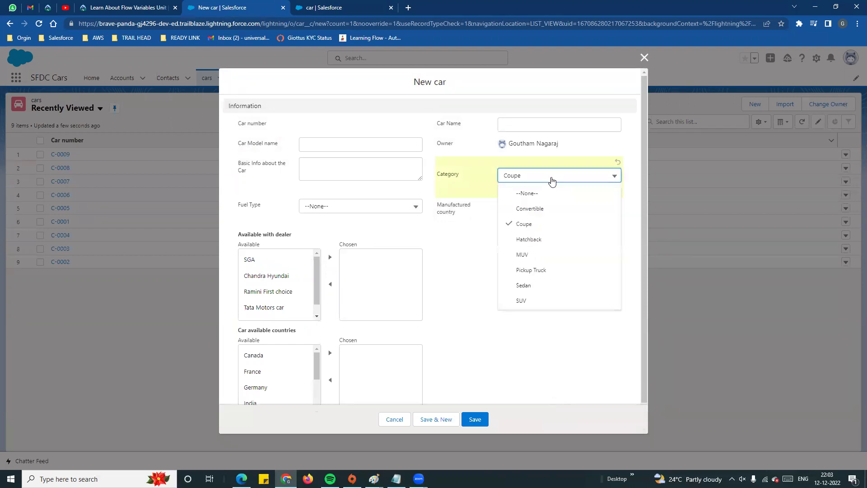
{"action": "left_click", "coordinate": [524, 301]}
{"action": "left_click", "coordinate": [589, 209]}
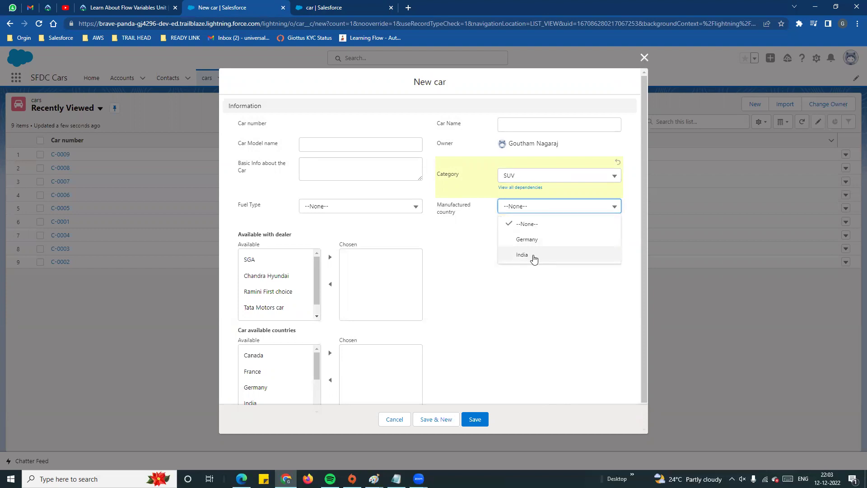
{"action": "left_click", "coordinate": [560, 296]}
{"action": "left_click_drag", "start_coordinate": [463, 219], "coordinate": [549, 205]}
{"action": "left_click", "coordinate": [518, 181]}
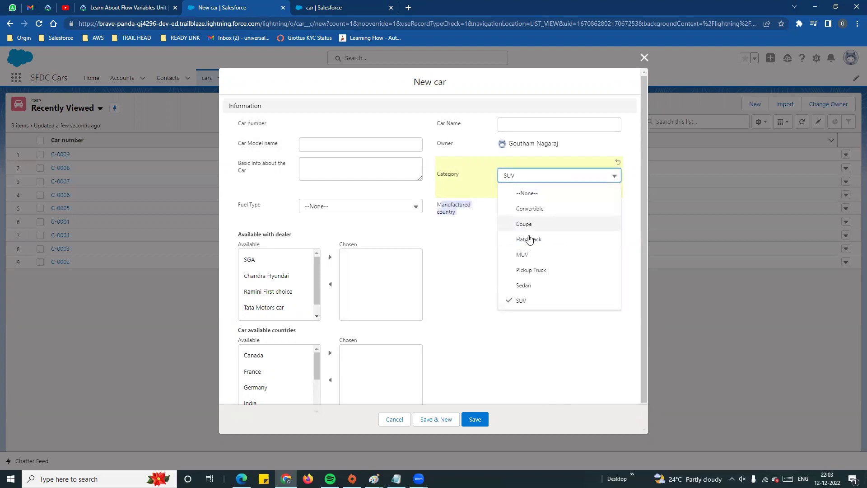
{"action": "left_click", "coordinate": [521, 207]}
{"action": "left_click", "coordinate": [554, 208]}
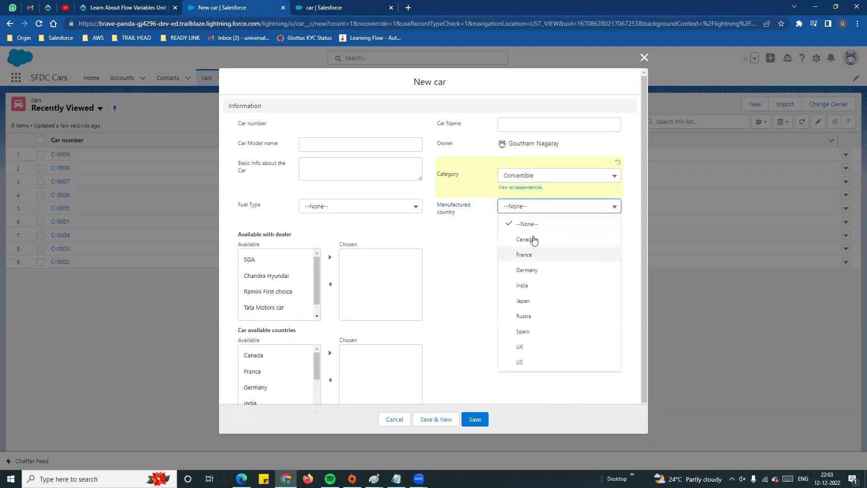
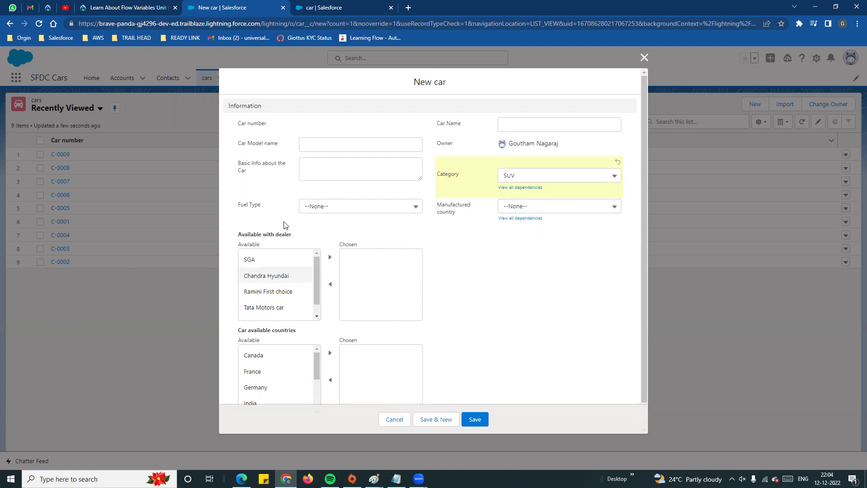
Step: Set Fuel Type to Diesel and select France among the available entries of Car available countries
{"action": "scroll", "coordinate": [264, 303], "scroll_direction": "down", "scroll_amount": 1}
{"action": "left_click", "coordinate": [324, 206]}
{"action": "left_click", "coordinate": [325, 238]}
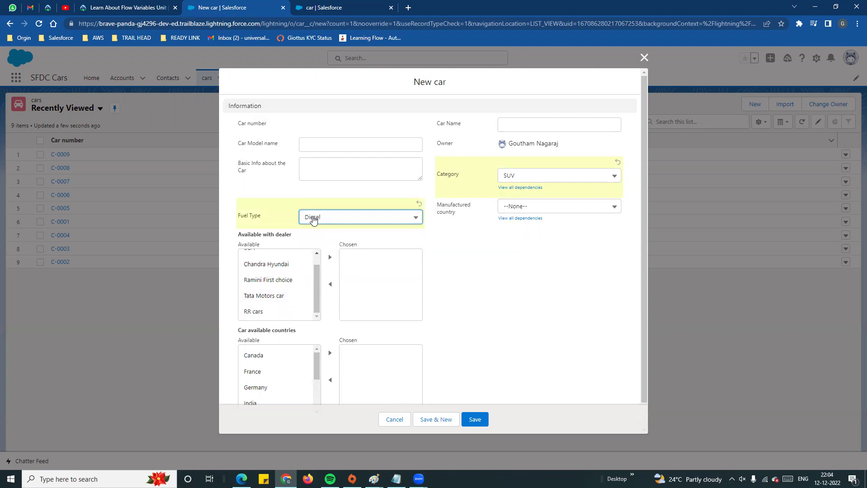
{"action": "left_click_drag", "start_coordinate": [239, 329], "coordinate": [305, 334]}
{"action": "scroll", "coordinate": [451, 348], "scroll_direction": "down", "scroll_amount": 1}
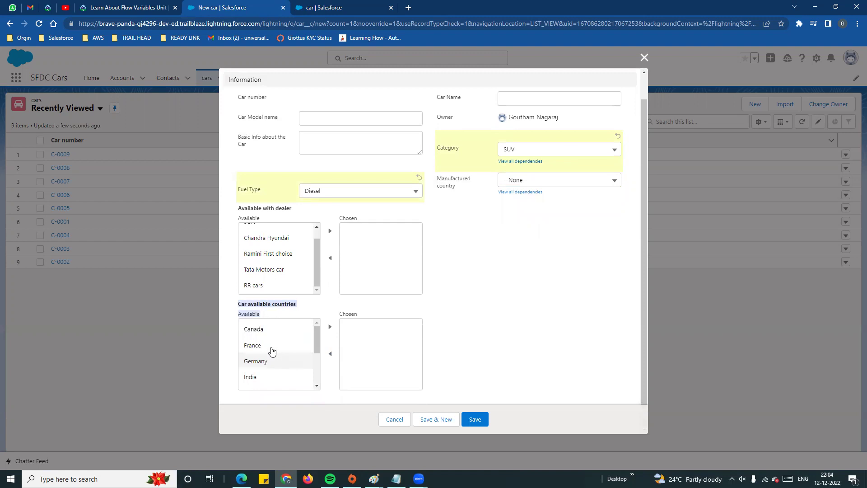
{"action": "left_click", "coordinate": [270, 350]}
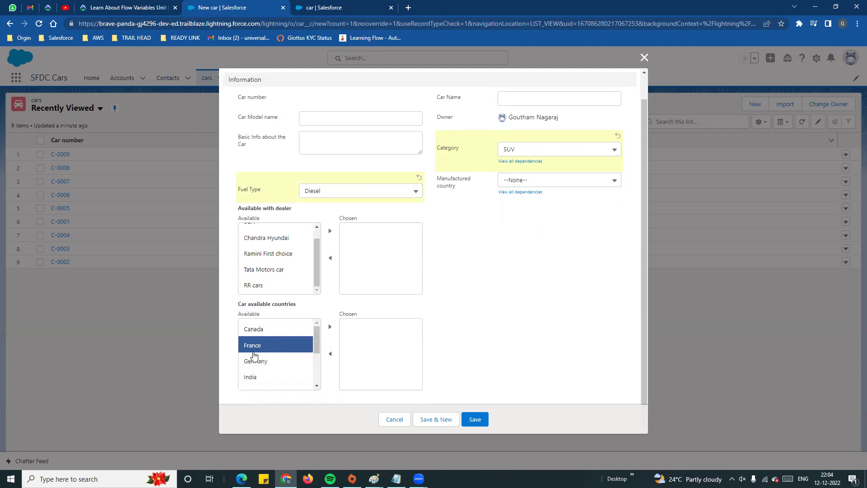
Step: Compare the Car available countries field with Category, Manufactured country and Fuel Type, and cancel the new car record
{"action": "left_click_drag", "start_coordinate": [238, 304], "coordinate": [303, 309]}
{"action": "left_click", "coordinate": [480, 309]}
{"action": "left_click", "coordinate": [515, 149]}
{"action": "left_click", "coordinate": [465, 192]}
{"action": "left_click_drag", "start_coordinate": [465, 192], "coordinate": [438, 179]}
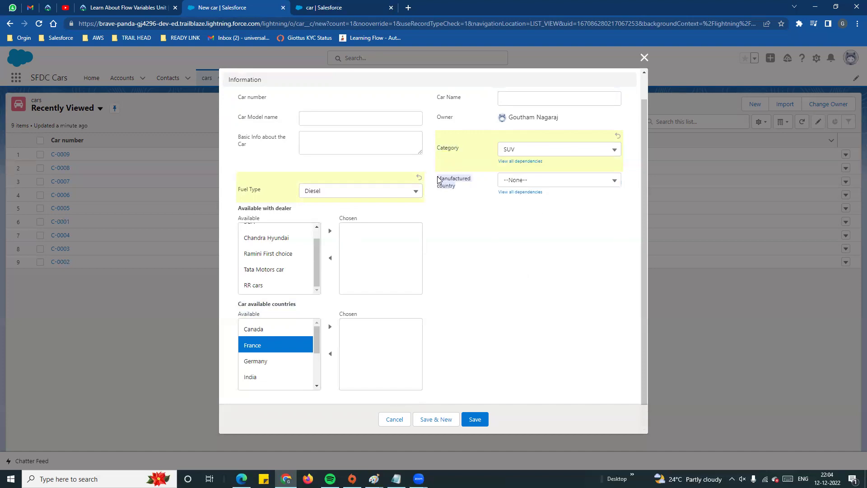
{"action": "left_click", "coordinate": [533, 181]}
{"action": "left_click", "coordinate": [289, 352]}
{"action": "left_click", "coordinate": [312, 191]}
{"action": "left_click", "coordinate": [521, 236]}
{"action": "left_click_drag", "start_coordinate": [248, 305], "coordinate": [285, 319]}
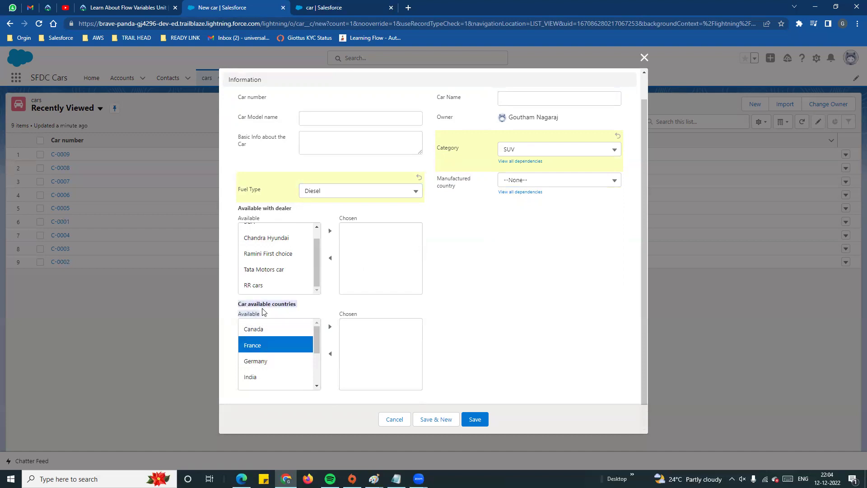
{"action": "left_click", "coordinate": [394, 419]}
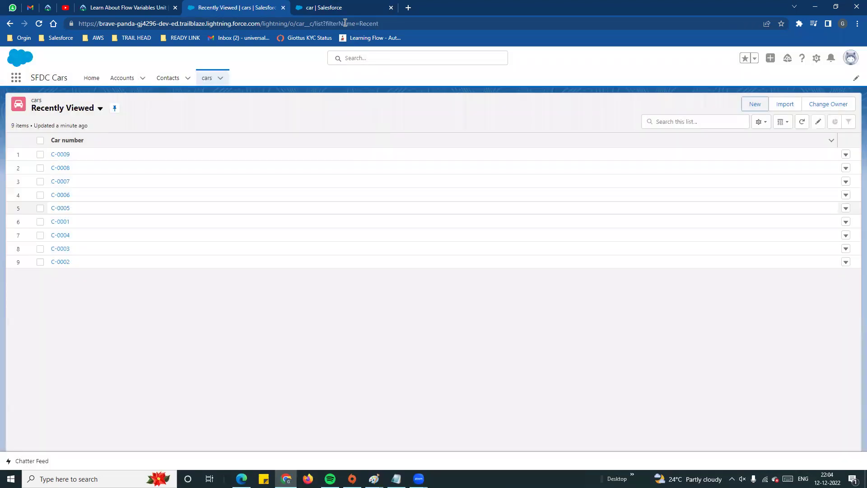
Step: Find the Fuel Type field among the car object's fields by searching for "fuel", and open its details at Field Dependencies
{"action": "left_click", "coordinate": [337, 8]}
{"action": "left_click", "coordinate": [48, 158]}
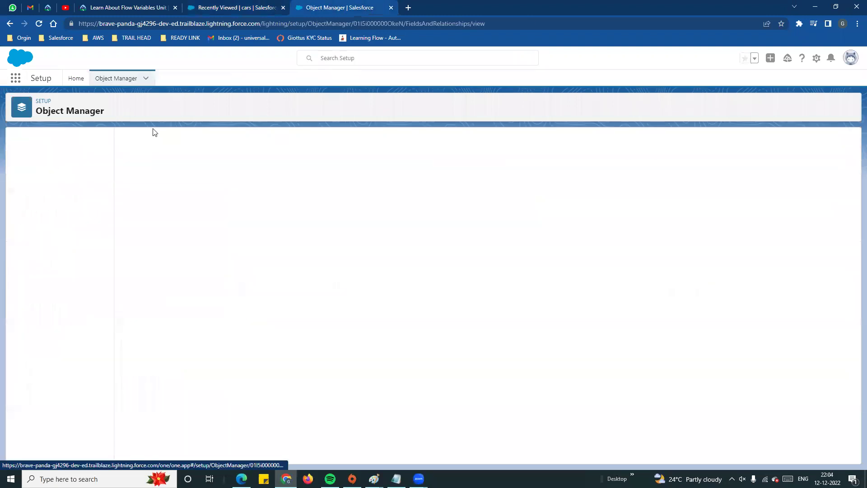
{"action": "left_click", "coordinate": [602, 140]}
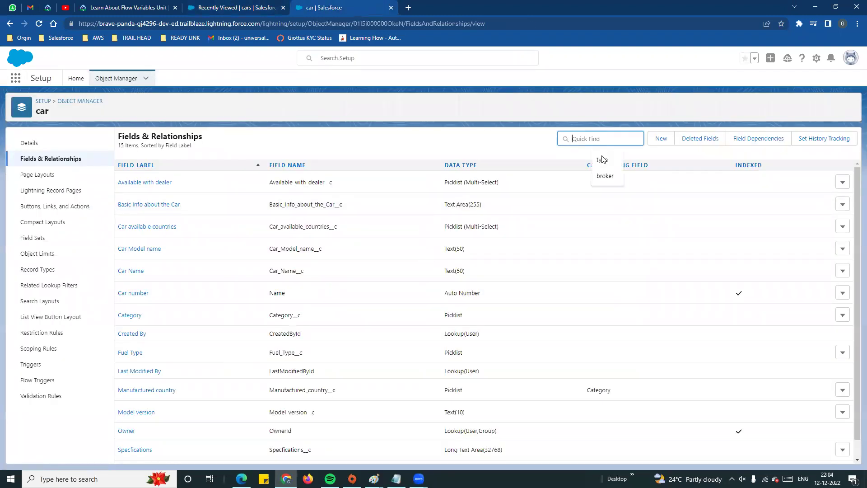
{"action": "type", "text": "fuel"}
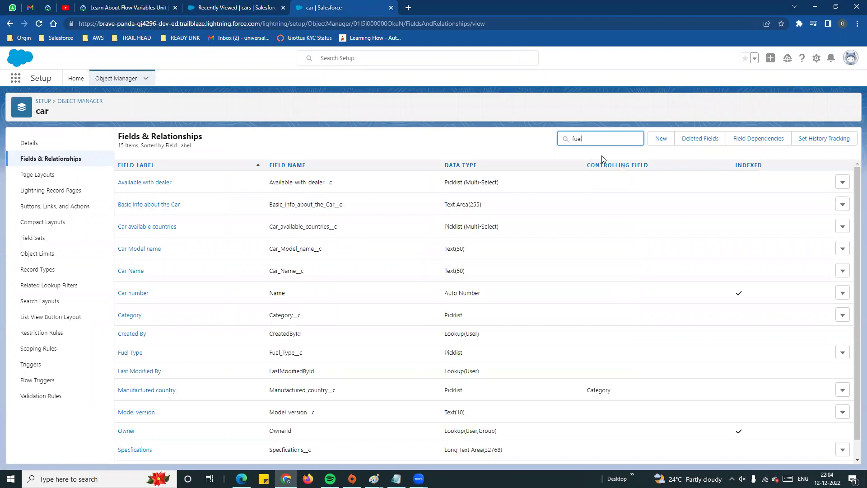
{"action": "left_click", "coordinate": [134, 190]}
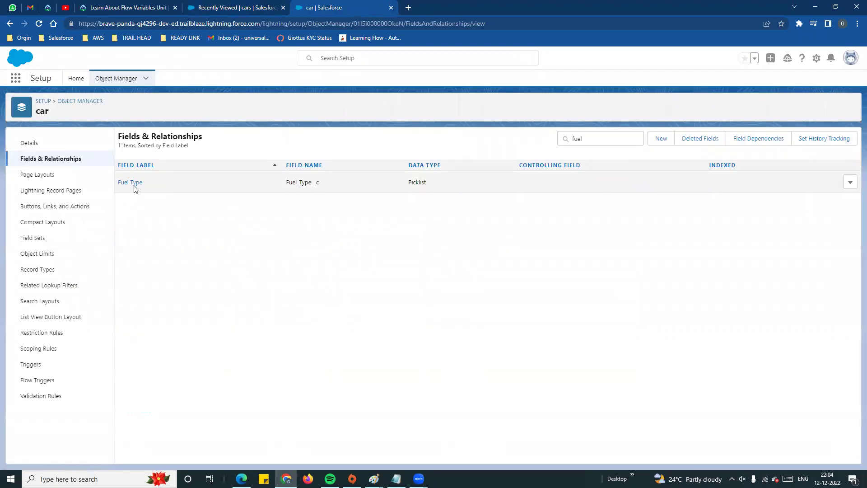
{"action": "left_click", "coordinate": [134, 185]}
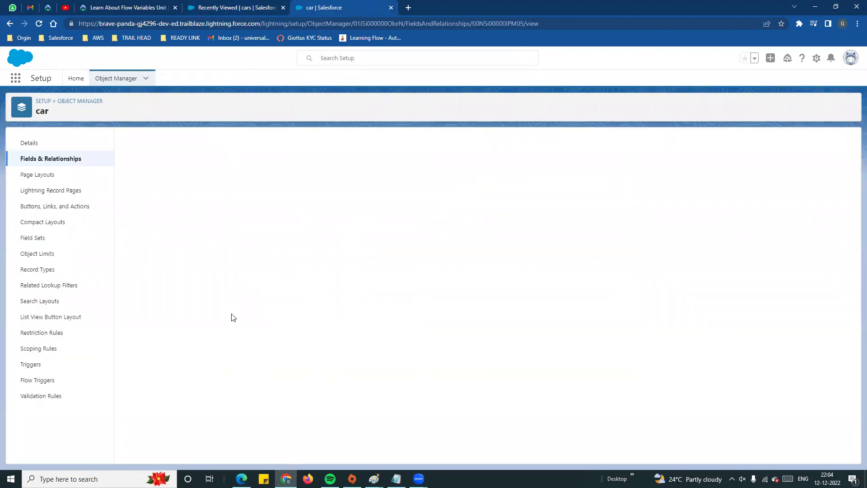
{"action": "scroll", "coordinate": [159, 340], "scroll_direction": "down", "scroll_amount": 2}
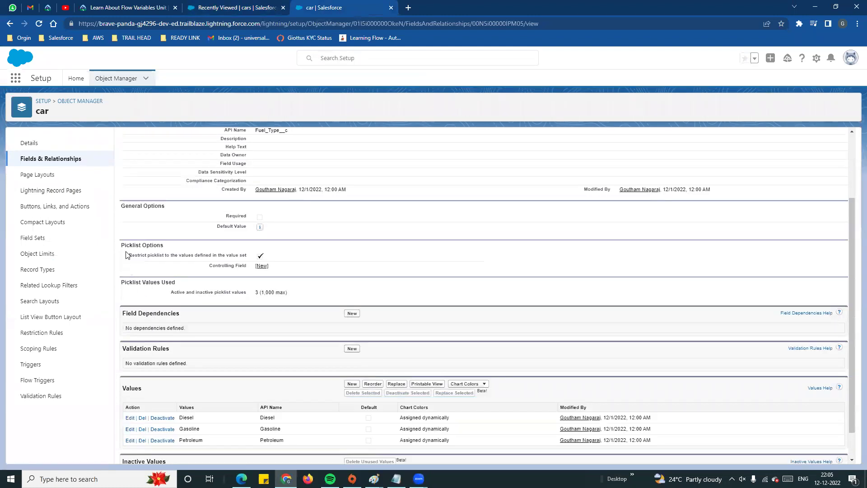
Step: Create a new field dependency with Fuel Type as the controlling field and Car available countries as the dependent field
{"action": "left_click", "coordinate": [352, 313]}
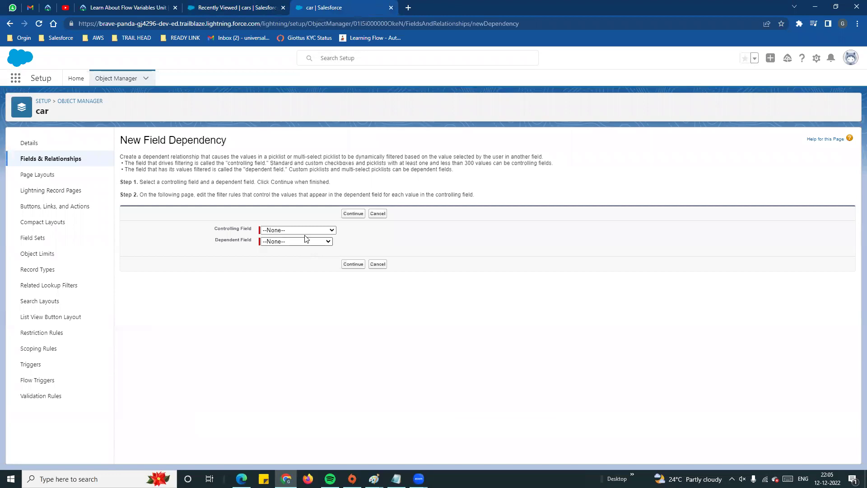
{"action": "left_click", "coordinate": [299, 230]}
{"action": "left_click", "coordinate": [303, 269]}
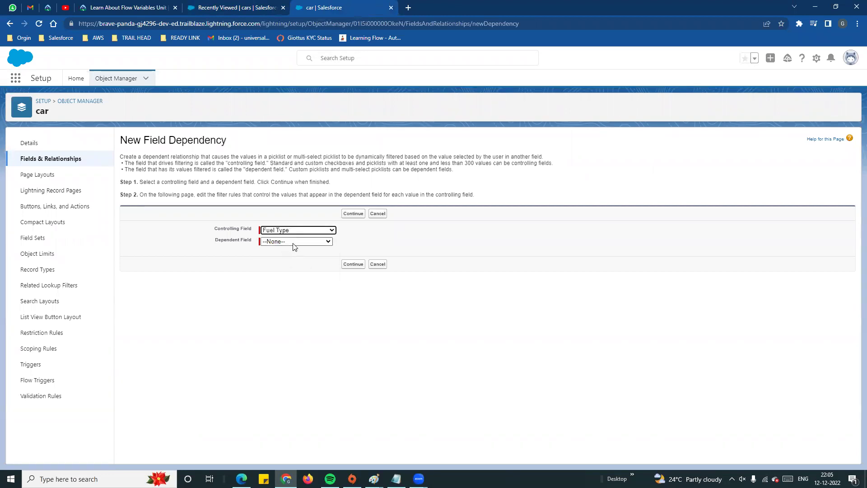
{"action": "left_click", "coordinate": [295, 242]}
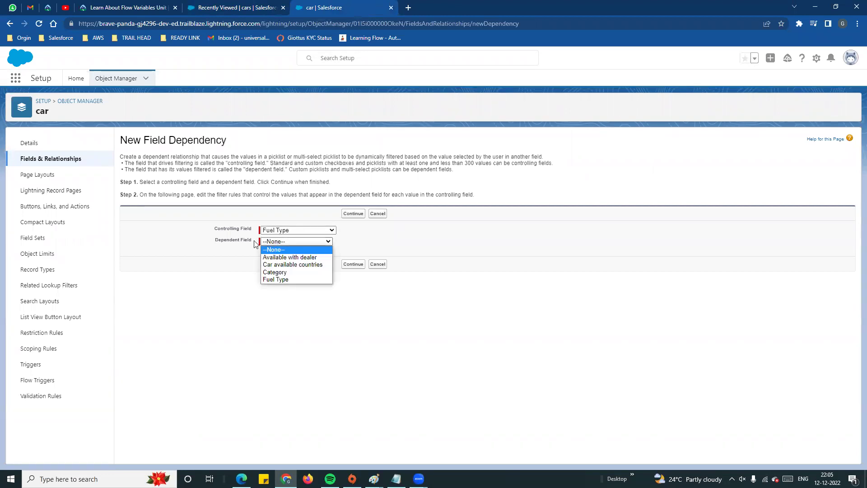
{"action": "left_click", "coordinate": [289, 264]}
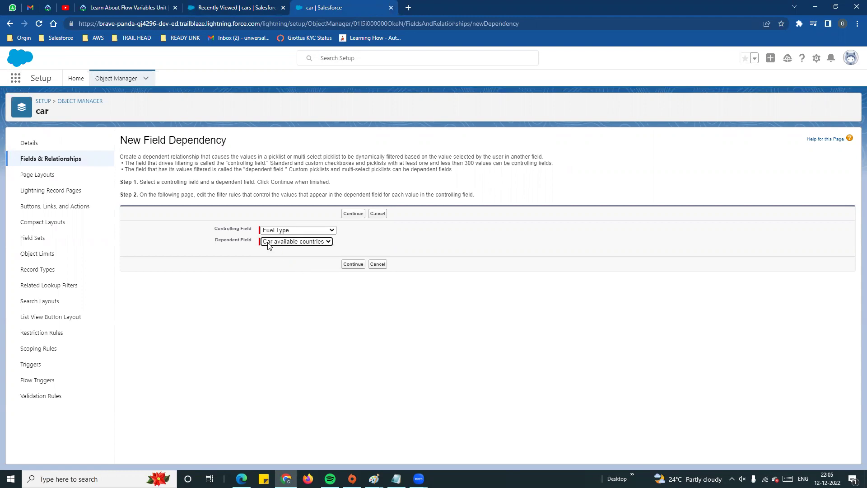
{"action": "left_click", "coordinate": [352, 264]}
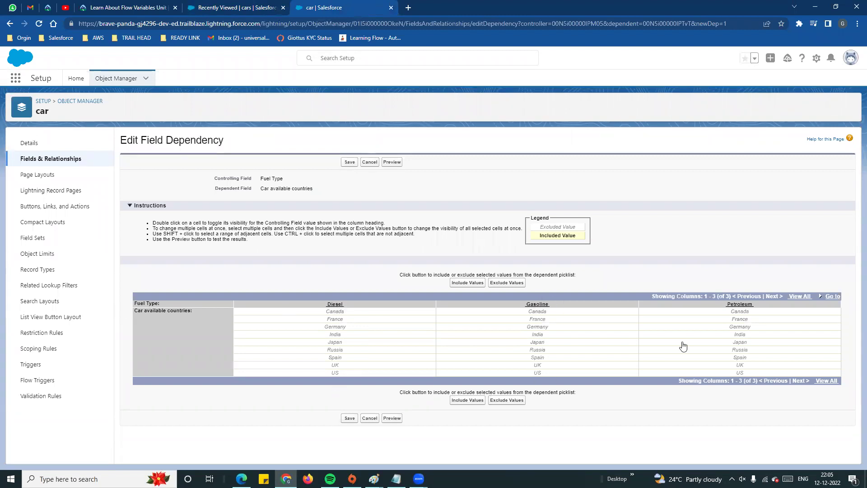
Step: Include all Car available countries values, Canada through US, for both the Gasoline and Petroleum fuel types
{"action": "left_click_drag", "start_coordinate": [549, 313], "coordinate": [541, 377]}
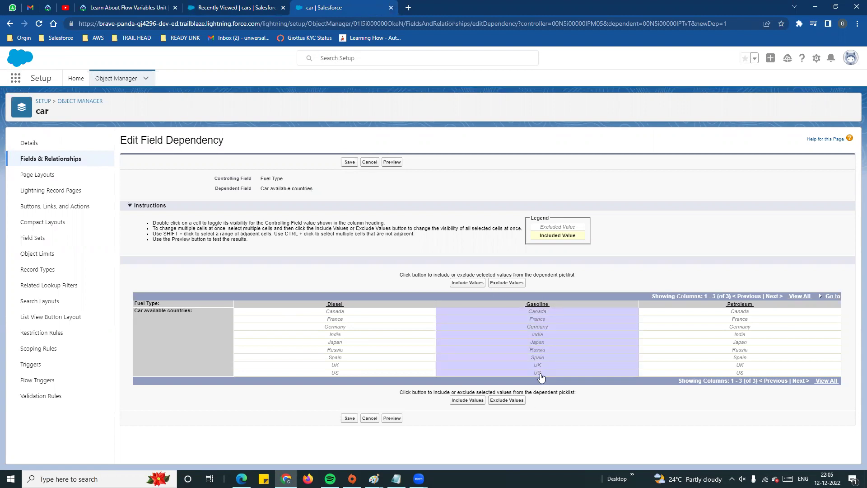
{"action": "left_click", "coordinate": [469, 283]}
{"action": "left_click", "coordinate": [748, 314]}
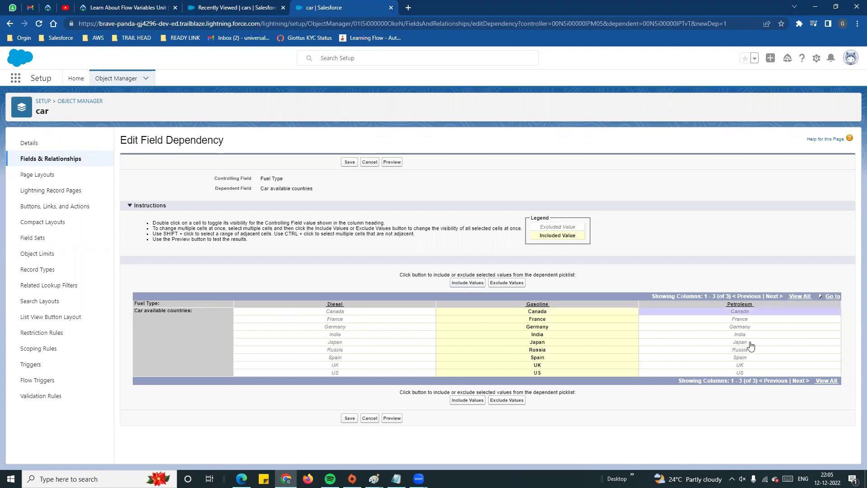
{"action": "left_click_drag", "start_coordinate": [751, 346], "coordinate": [752, 376]}
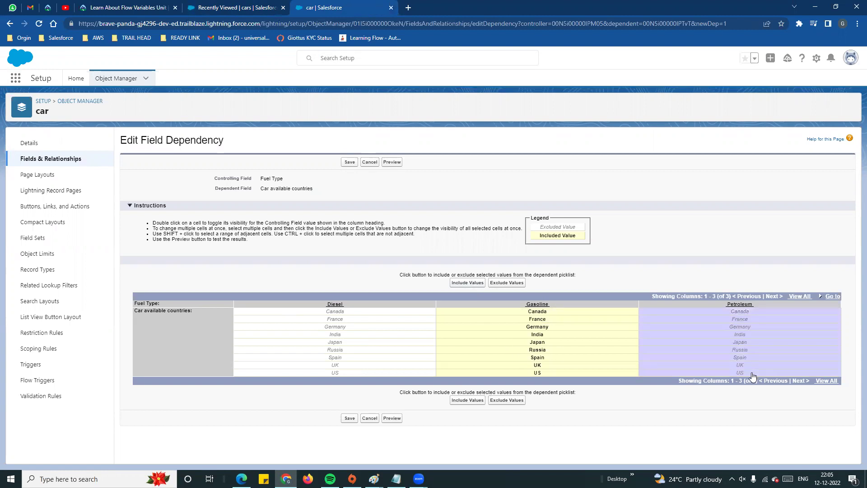
{"action": "left_click", "coordinate": [468, 283]}
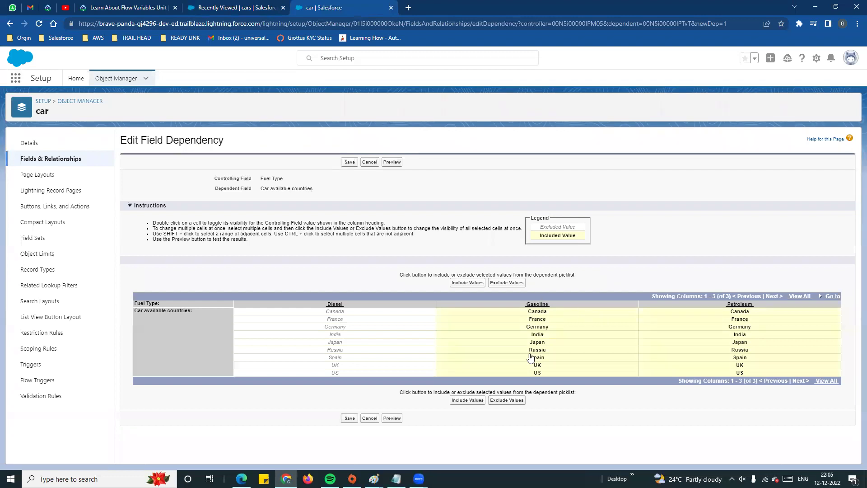
Step: Include every country except France for the Diesel fuel type, and save the field dependency
{"action": "left_click_drag", "start_coordinate": [335, 312], "coordinate": [381, 364]}
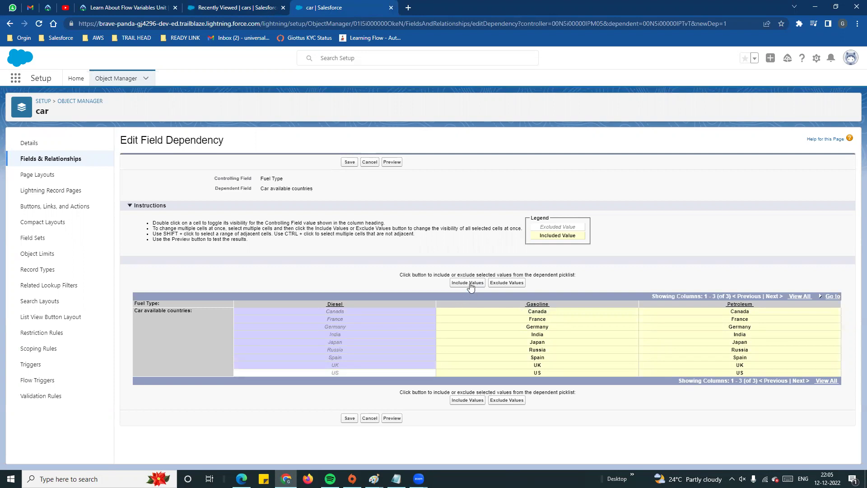
{"action": "left_click", "coordinate": [354, 373], "text": "shift"}
{"action": "left_click", "coordinate": [468, 283]}
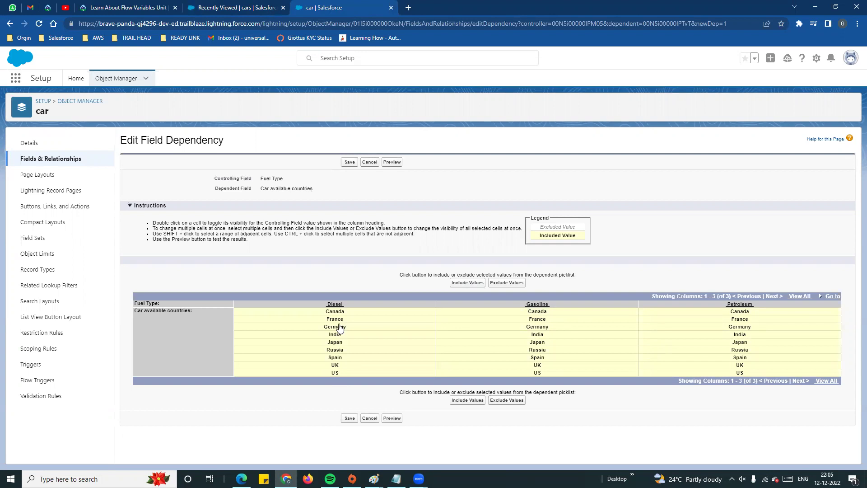
{"action": "left_click", "coordinate": [337, 322]}
{"action": "left_click", "coordinate": [496, 283]}
{"action": "left_click", "coordinate": [349, 419]}
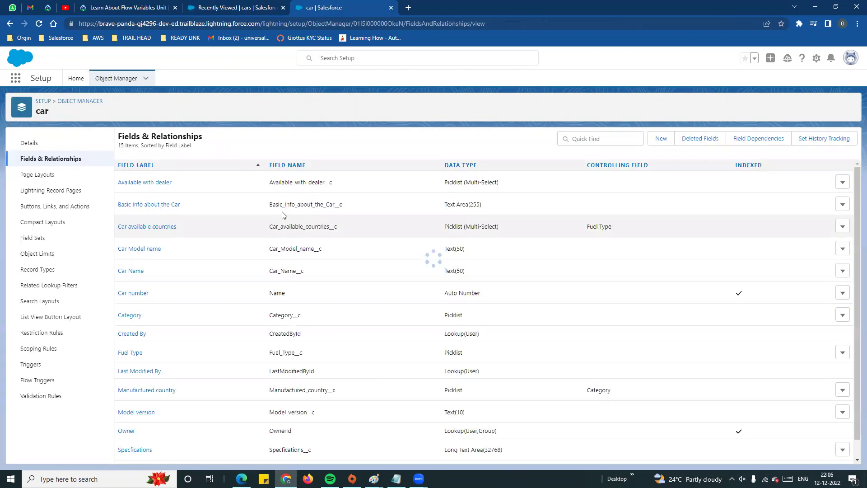
Step: Switch to the cars list, reload it, and start a new car record
{"action": "left_click", "coordinate": [238, 8]}
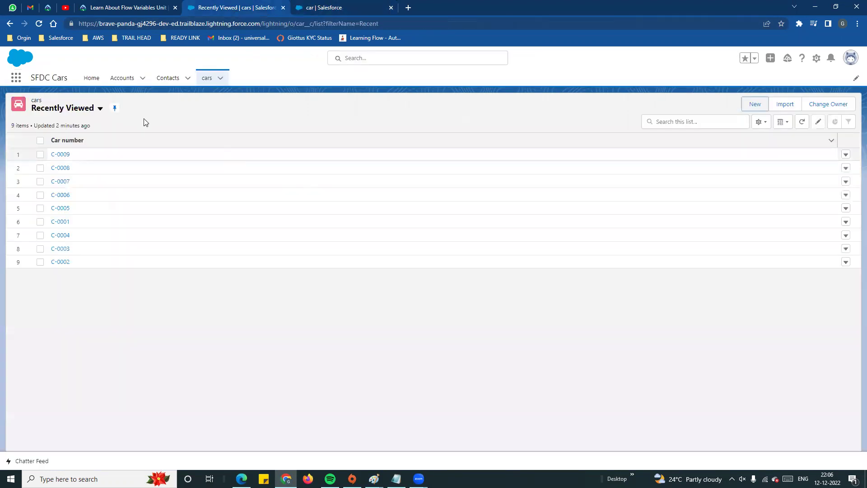
{"action": "left_click", "coordinate": [40, 25]}
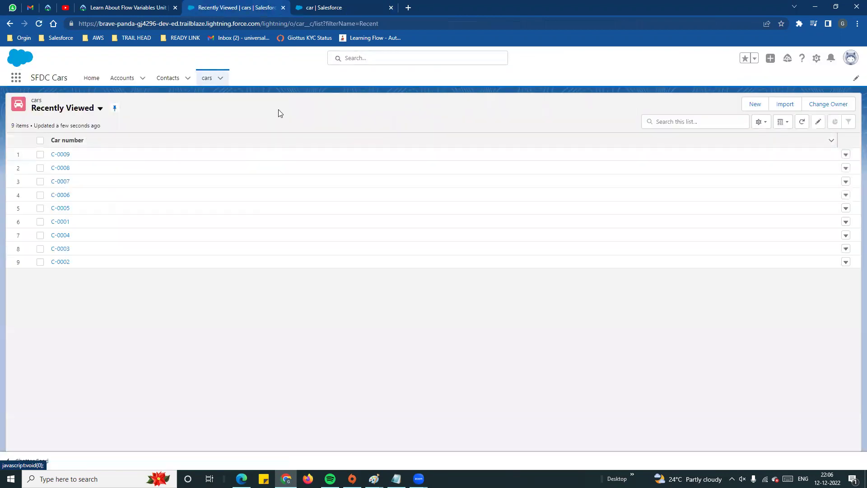
{"action": "left_click", "coordinate": [207, 77]}
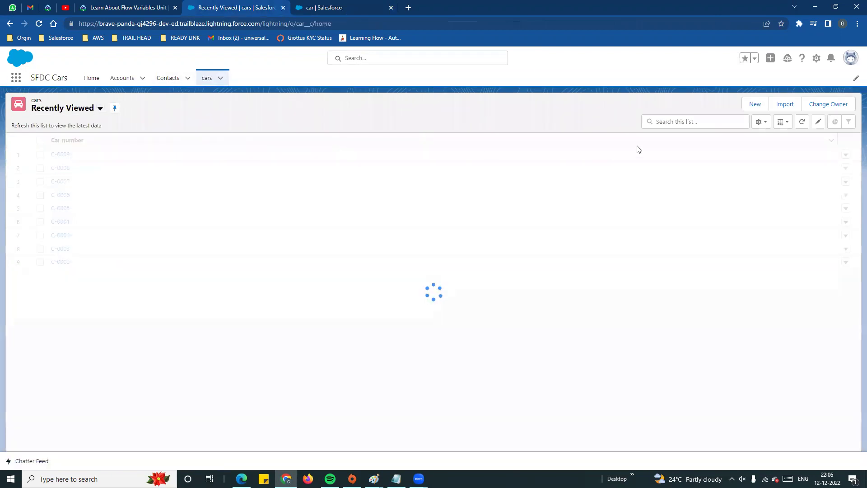
{"action": "left_click", "coordinate": [754, 107]}
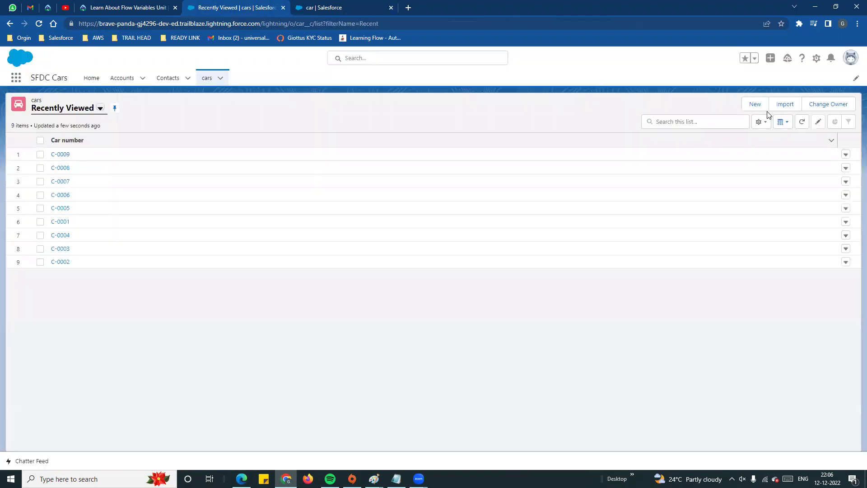
{"action": "left_click", "coordinate": [754, 106]}
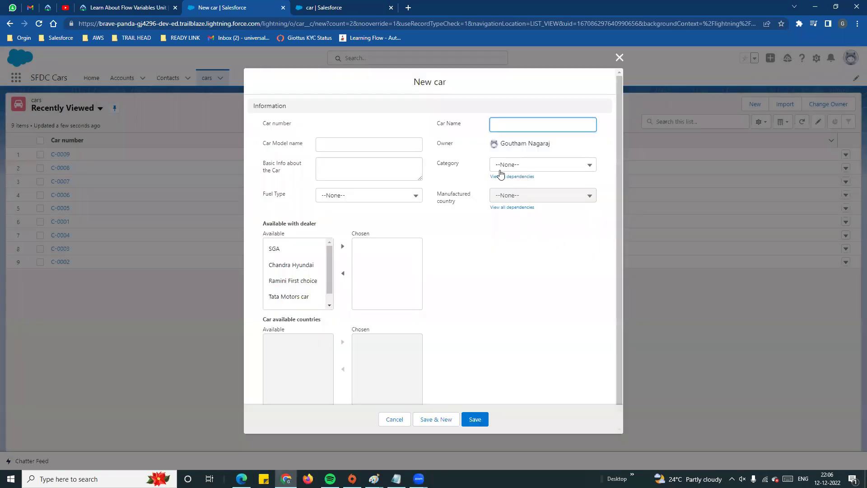
Step: Set the new car's Category to Convertible and its Manufactured country to Canada
{"action": "left_click", "coordinate": [498, 168]}
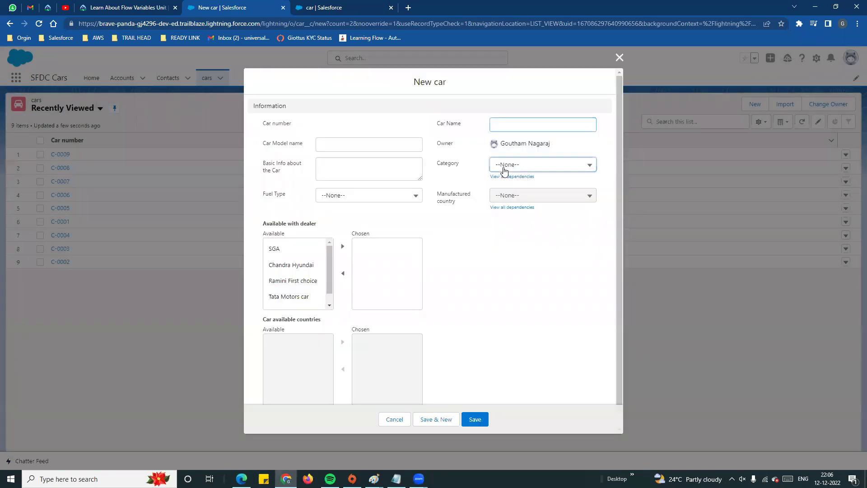
{"action": "left_click", "coordinate": [510, 289]}
{"action": "left_click", "coordinate": [527, 209]}
{"action": "left_click", "coordinate": [517, 223]}
{"action": "left_click", "coordinate": [523, 177]}
{"action": "left_click", "coordinate": [520, 209]}
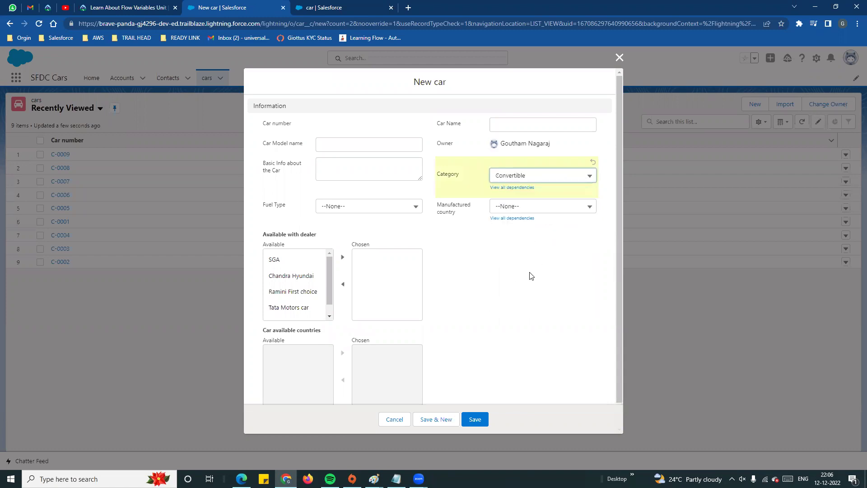
{"action": "left_click", "coordinate": [522, 211]}
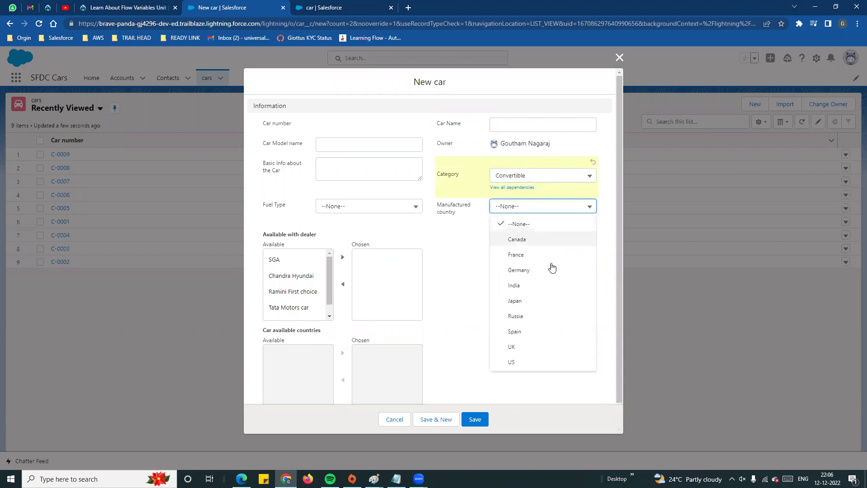
{"action": "left_click", "coordinate": [541, 242]}
Step: Set Fuel Type to Diesel and look through the entries offered under Car available countries
{"action": "left_click", "coordinate": [339, 211]}
{"action": "left_click", "coordinate": [320, 370]}
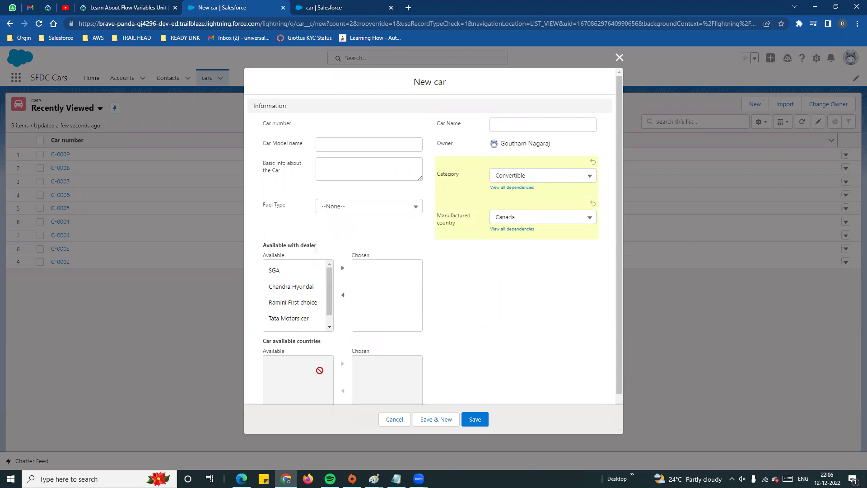
{"action": "scroll", "coordinate": [300, 330], "scroll_direction": "down", "scroll_amount": 1}
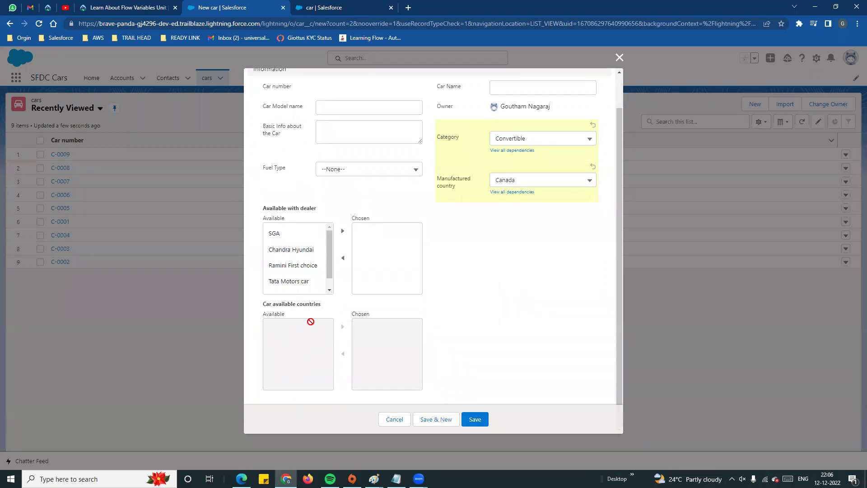
{"action": "left_click_drag", "start_coordinate": [264, 302], "coordinate": [330, 306]}
{"action": "left_click", "coordinate": [284, 177]}
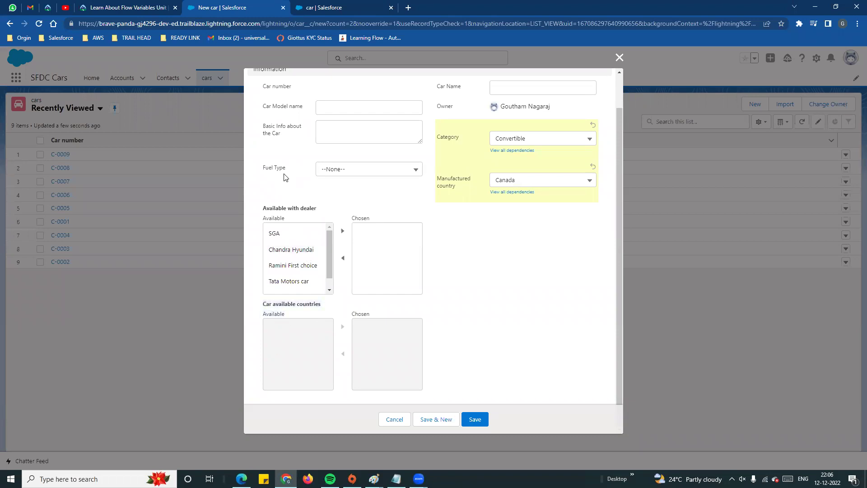
{"action": "left_click", "coordinate": [334, 174]}
{"action": "left_click", "coordinate": [369, 201]}
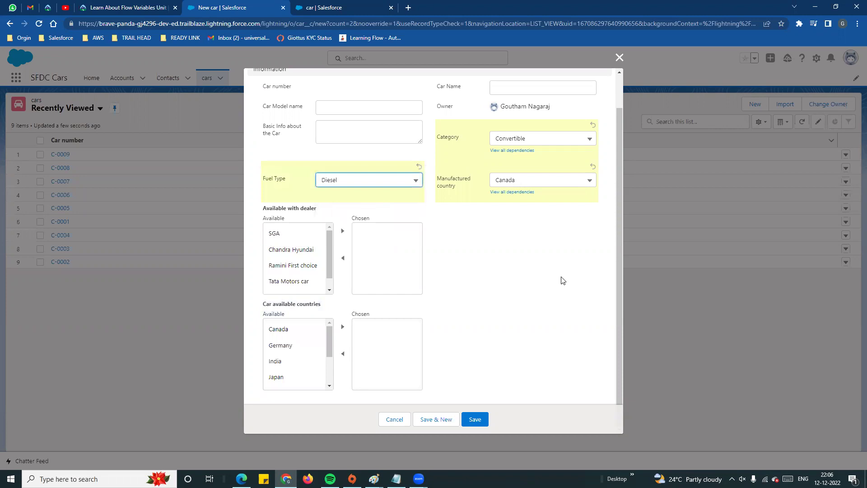
{"action": "left_click_drag", "start_coordinate": [329, 355], "coordinate": [329, 391]}
{"action": "scroll", "coordinate": [325, 335], "scroll_direction": "up", "scroll_amount": 3}
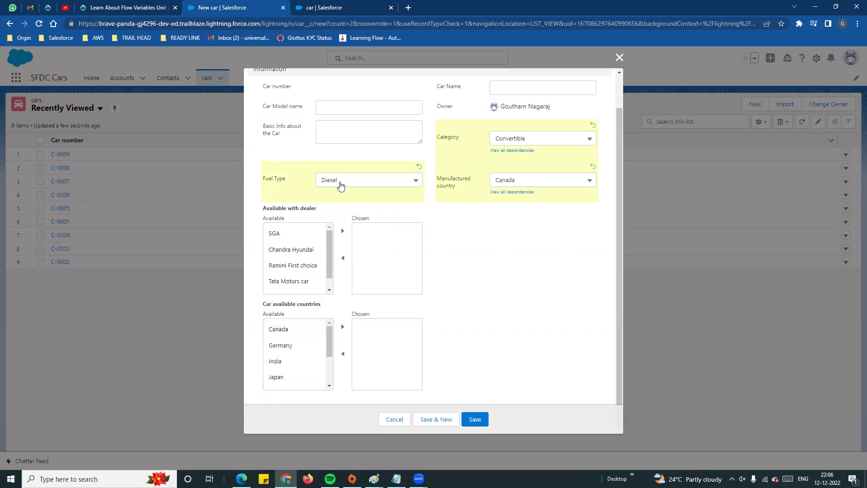
Step: Set Fuel Type to Petroleum, add France to the chosen Car available countries, and save the car record
{"action": "left_click", "coordinate": [340, 181]}
{"action": "left_click", "coordinate": [344, 246]}
{"action": "left_click", "coordinate": [277, 345]}
{"action": "left_click", "coordinate": [342, 326]}
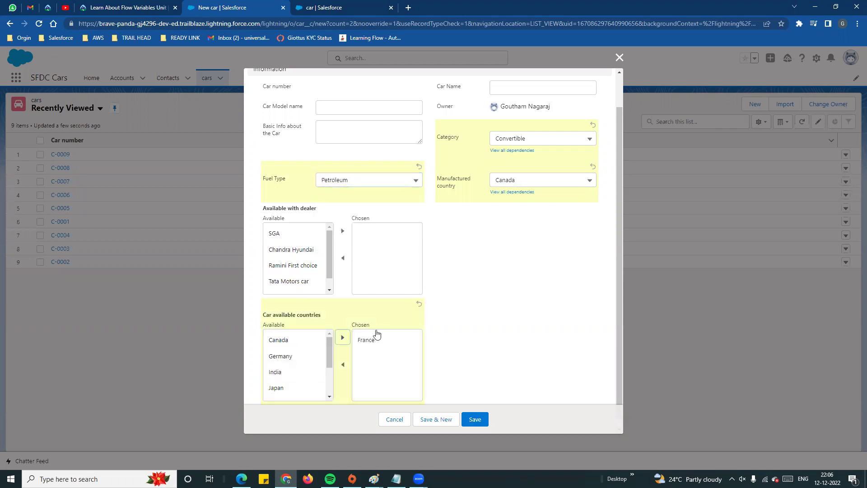
{"action": "left_click", "coordinate": [475, 420]}
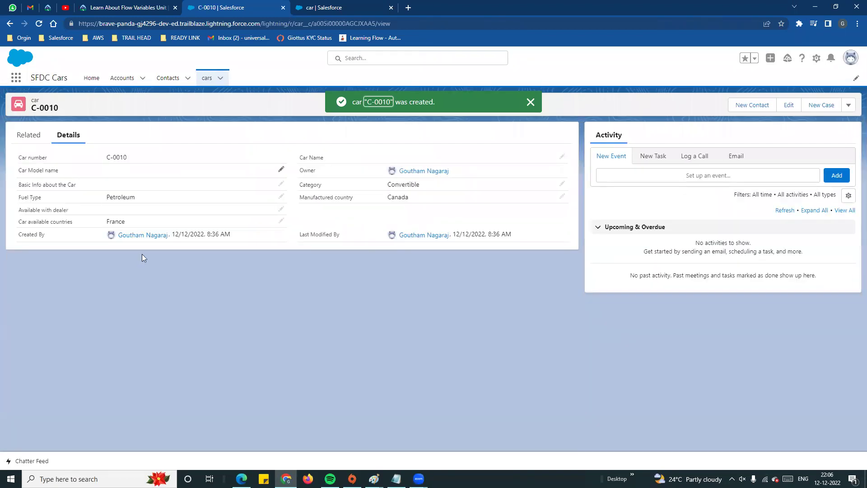
Step: Review Fuel Type, Car available countries and Manufactured country on the saved record against the controlling fields in the car object's setup
{"action": "left_click_drag", "start_coordinate": [115, 206], "coordinate": [155, 225]}
{"action": "left_click", "coordinate": [64, 201]}
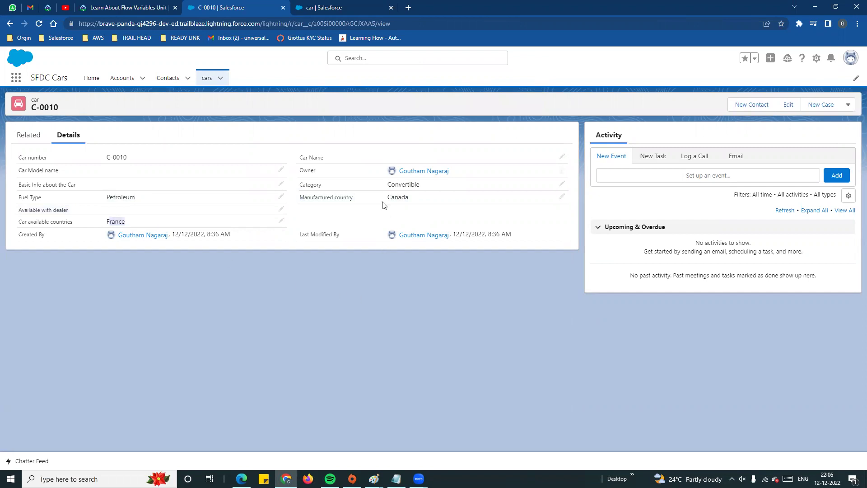
{"action": "left_click_drag", "start_coordinate": [301, 196], "coordinate": [421, 223]}
{"action": "left_click", "coordinate": [416, 291]}
{"action": "left_click", "coordinate": [343, 5]}
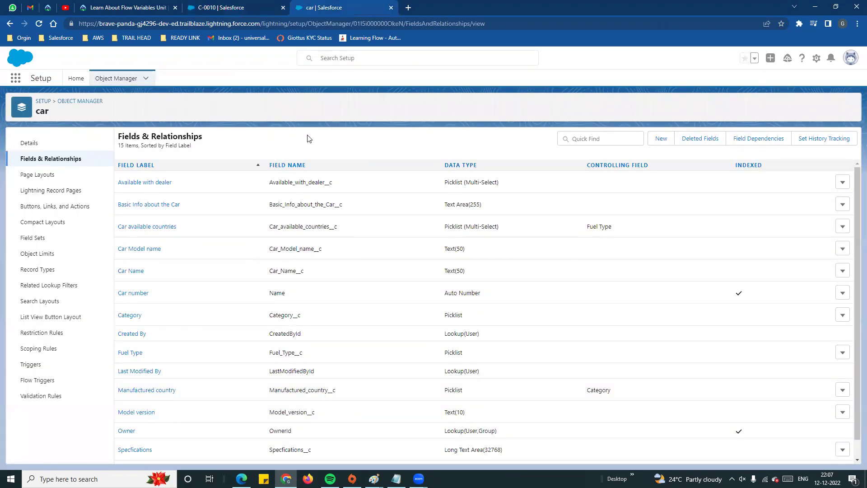
{"action": "left_click", "coordinate": [242, 6]}
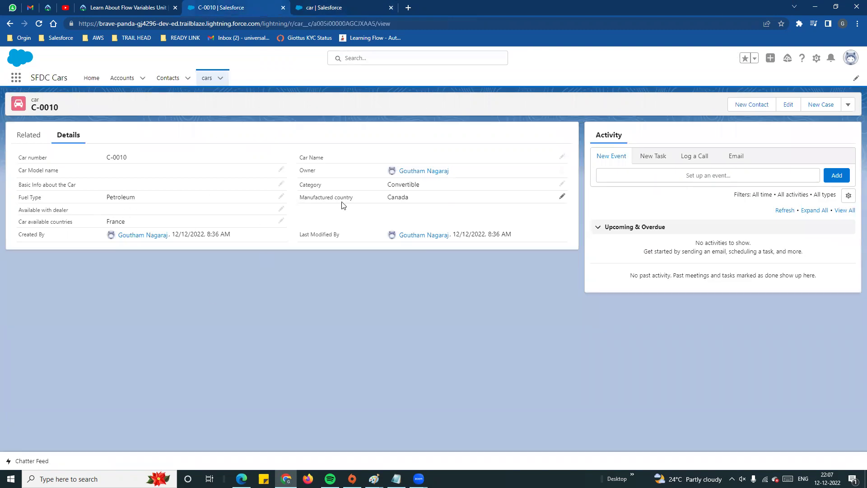
{"action": "triple_click", "coordinate": [321, 199]}
Step: Return to the car object's field list in setup and open the Fuel Type field's details
{"action": "left_click", "coordinate": [316, 8]}
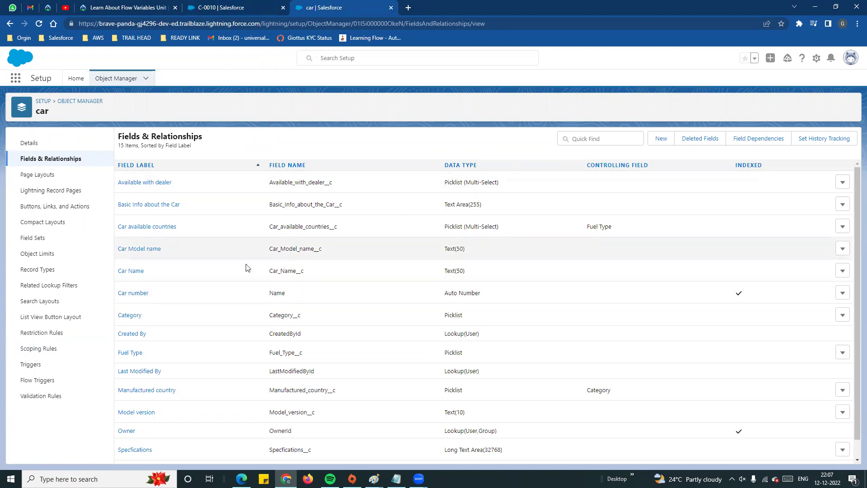
{"action": "scroll", "coordinate": [173, 358], "scroll_direction": "down", "scroll_amount": 1}
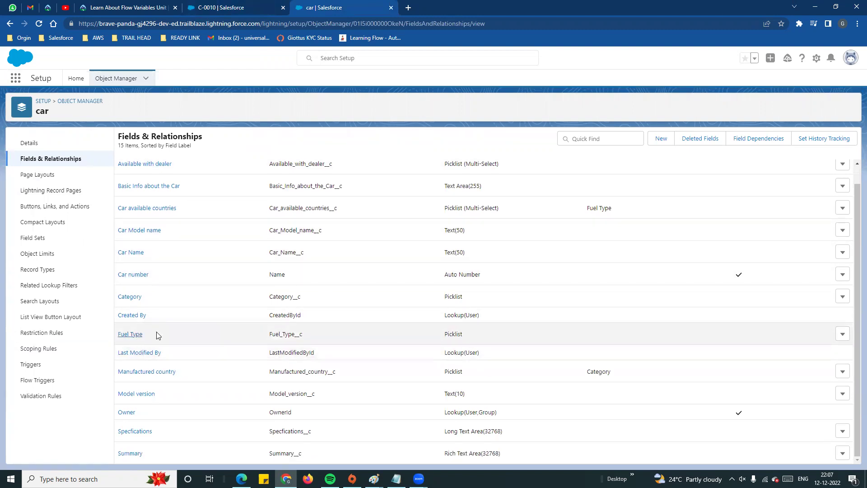
{"action": "left_click", "coordinate": [136, 334]}
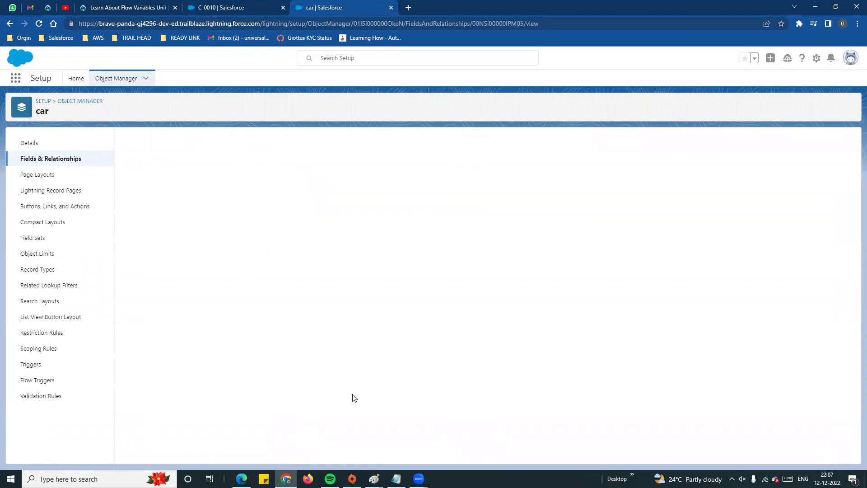
Step: Switch to the Notepad notes and highlight the Controlling Field heading and the rule on controlling field types
{"action": "left_click", "coordinate": [396, 479]}
{"action": "left_click_drag", "start_coordinate": [381, 133], "coordinate": [447, 131]}
{"action": "left_click", "coordinate": [449, 134]}
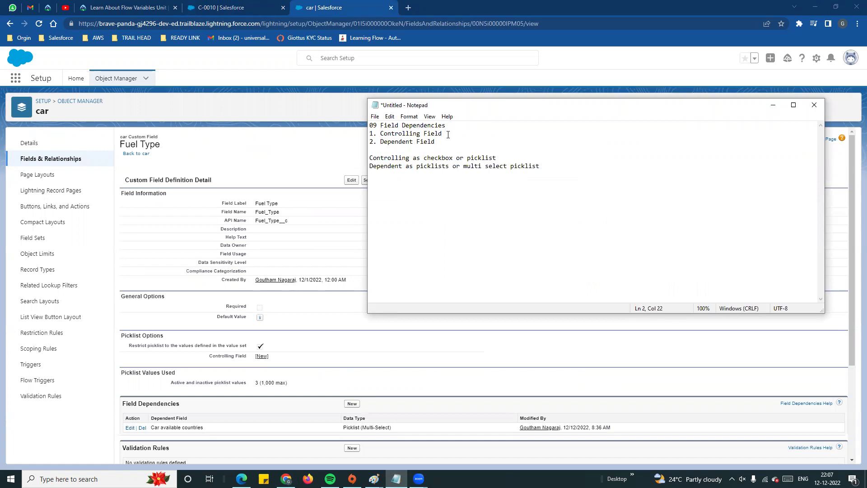
{"action": "double_click", "coordinate": [431, 158]}
{"action": "left_click", "coordinate": [424, 157], "text": "shift"}
Step: Widen the notes window and highlight "picklists" and "multi select picklist" in the rule for dependent fields
{"action": "left_click", "coordinate": [469, 165]}
{"action": "left_click_drag", "start_coordinate": [365, 166], "coordinate": [339, 167]}
{"action": "double_click", "coordinate": [398, 165]}
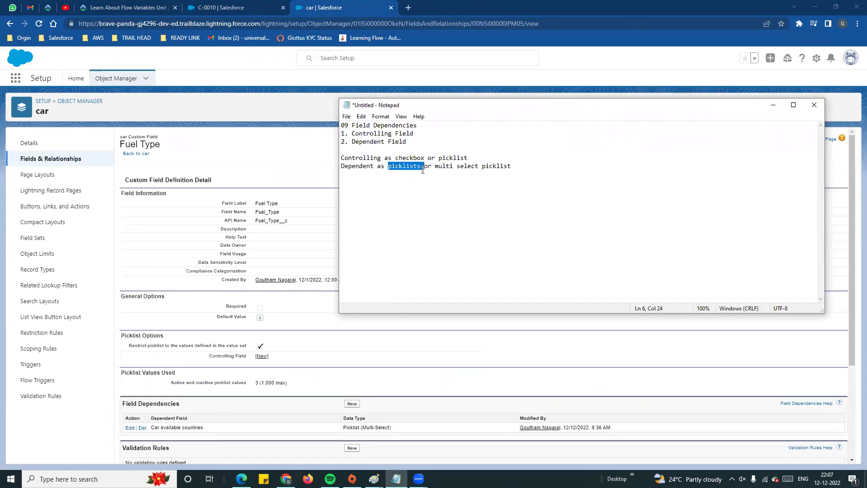
{"action": "left_click_drag", "start_coordinate": [434, 165], "coordinate": [512, 166]}
{"action": "left_click", "coordinate": [458, 166]}
Step: Go over the controlling and dependent field rules again, and return to the Fuel Type field information in the browser
{"action": "double_click", "coordinate": [415, 158]}
{"action": "left_click", "coordinate": [405, 166]}
{"action": "double_click", "coordinate": [344, 158]}
{"action": "left_click_drag", "start_coordinate": [436, 165], "coordinate": [337, 123]}
{"action": "left_click", "coordinate": [478, 166]}
{"action": "left_click_drag", "start_coordinate": [530, 181], "coordinate": [279, 136]}
{"action": "left_click", "coordinate": [276, 137]}
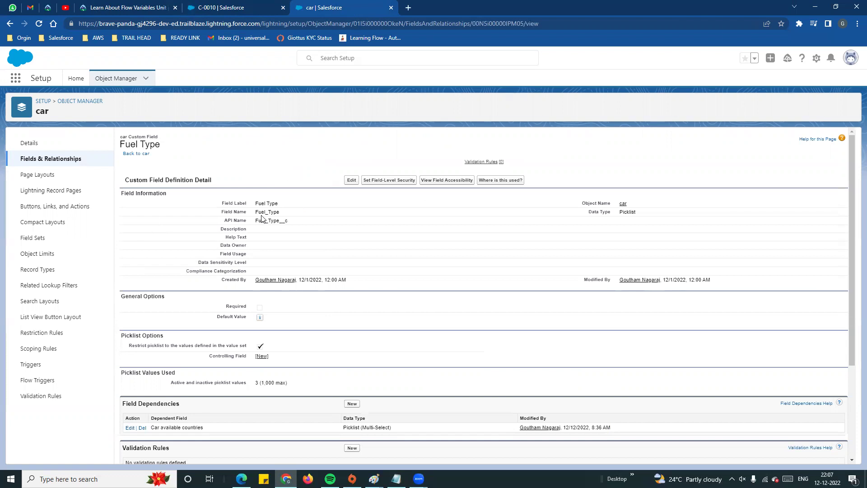
{"action": "left_click_drag", "start_coordinate": [219, 201], "coordinate": [311, 250]}
{"action": "left_click", "coordinate": [474, 236]}
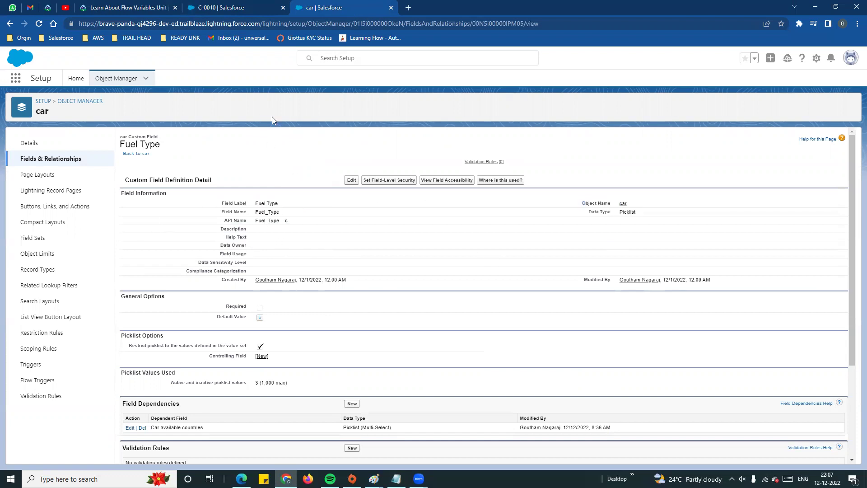